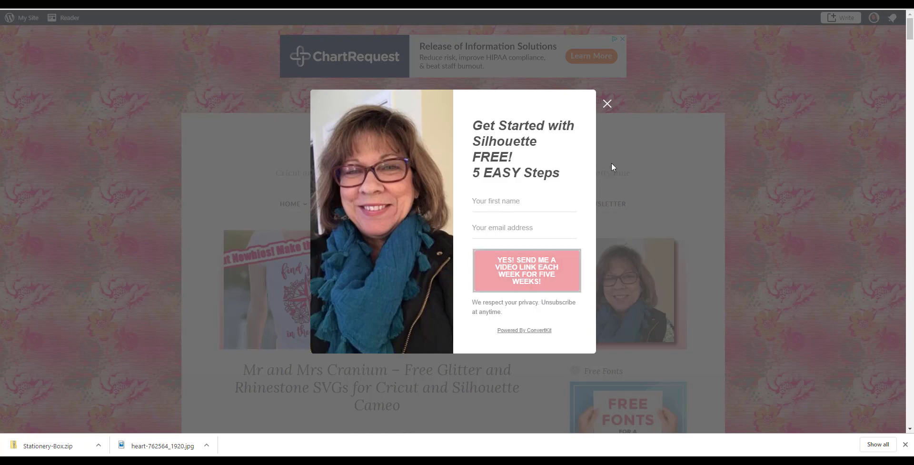
- Close the signup popup and open the Library of Free Files page
{"action": "left_click", "coordinate": [607, 104]}
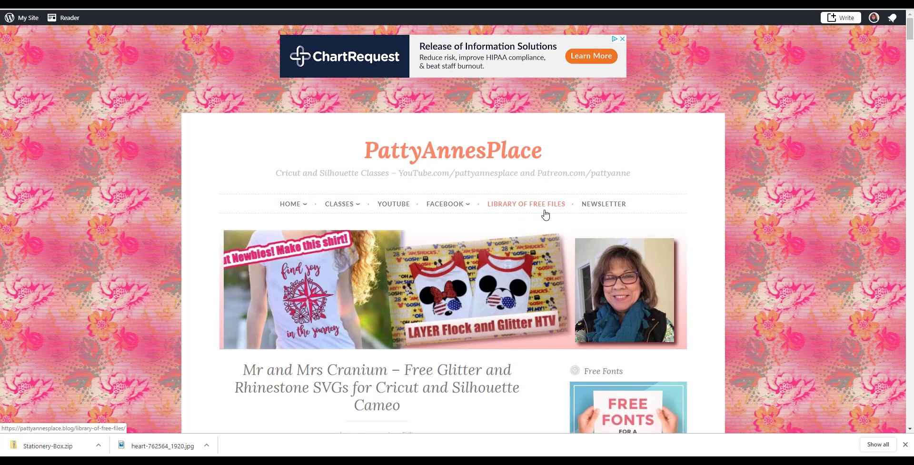
{"action": "left_click", "coordinate": [521, 212]}
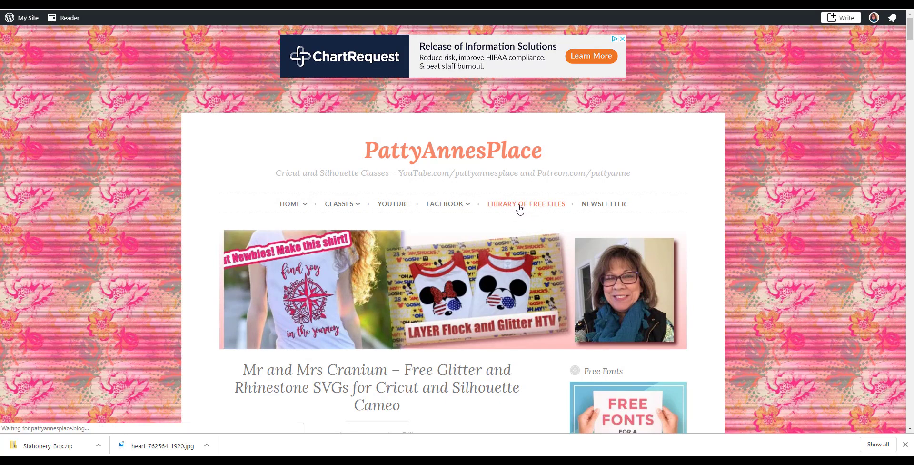
{"action": "scroll", "coordinate": [522, 212], "scroll_direction": "down", "scroll_amount": 5}
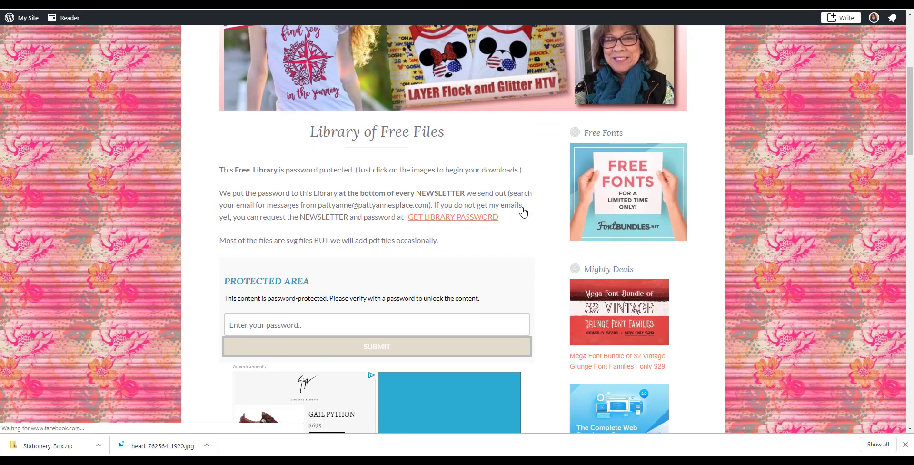
- Read the library page's instructions about where to get the library password
{"action": "scroll", "coordinate": [523, 212], "scroll_direction": "down", "scroll_amount": 1}
{"action": "scroll", "coordinate": [523, 212], "scroll_direction": "up", "scroll_amount": 1}
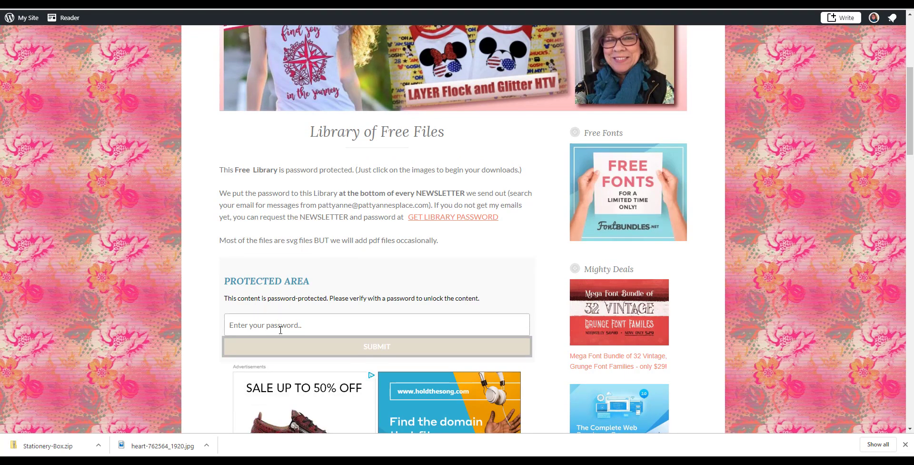
{"action": "scroll", "coordinate": [448, 257], "scroll_direction": "up", "scroll_amount": 1}
{"action": "scroll", "coordinate": [449, 255], "scroll_direction": "up", "scroll_amount": 4}
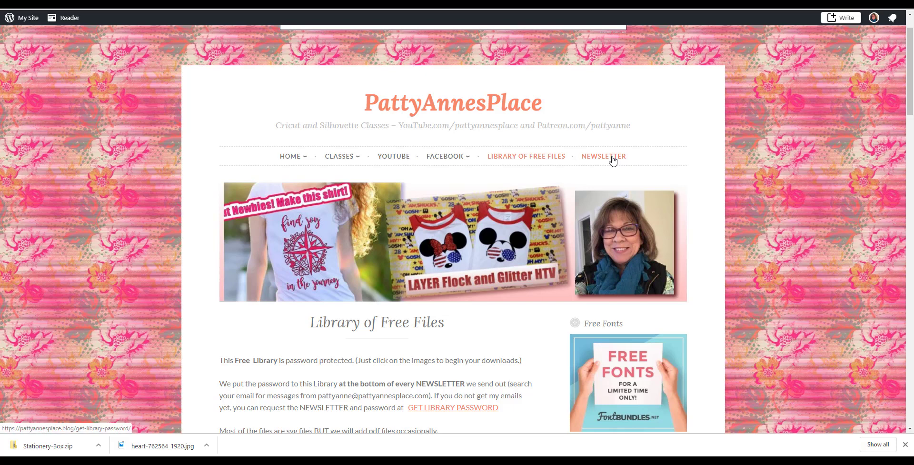
{"action": "scroll", "coordinate": [613, 161], "scroll_direction": "down", "scroll_amount": 4}
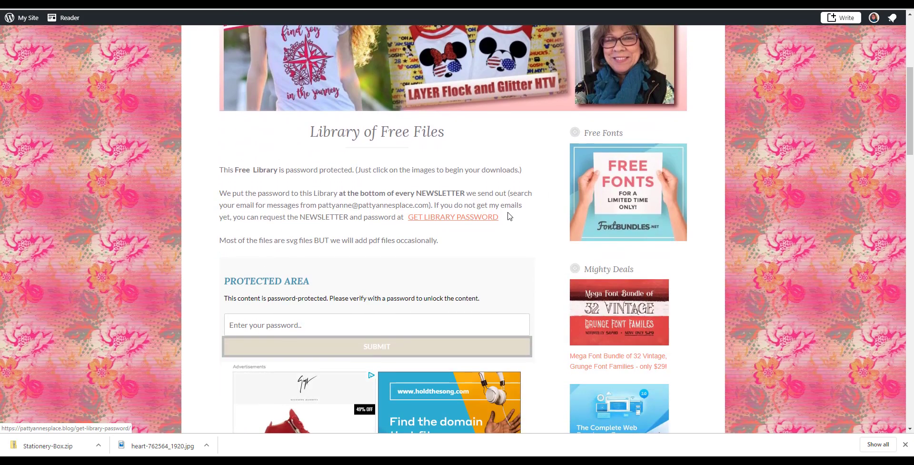
{"action": "left_click_drag", "start_coordinate": [507, 214], "coordinate": [220, 222]}
{"action": "left_click", "coordinate": [523, 235]}
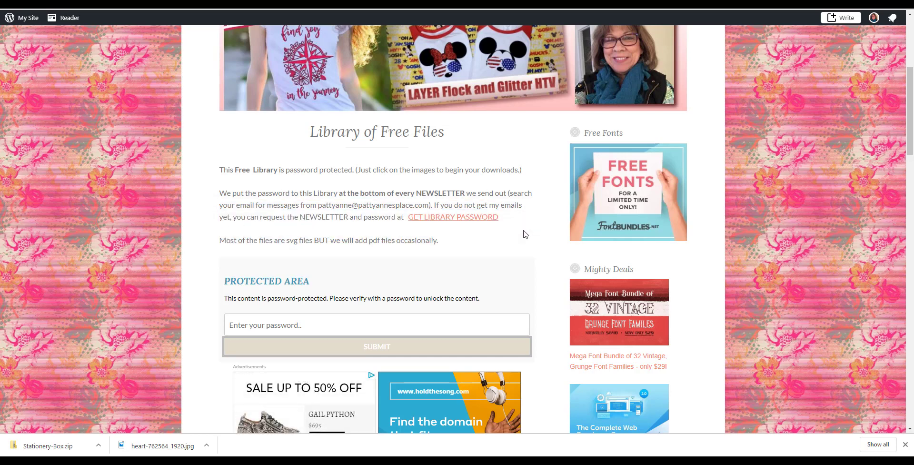
- Enter the library password in the protected area to unlock the free files
{"action": "left_click", "coordinate": [259, 327]}
{"action": "type", "text": "*****"}
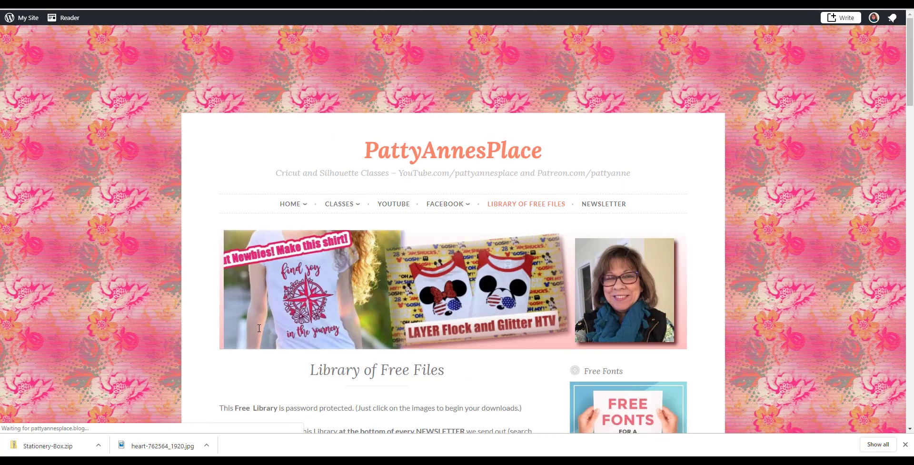
{"action": "scroll", "coordinate": [792, 176], "scroll_direction": "down", "scroll_amount": 5}
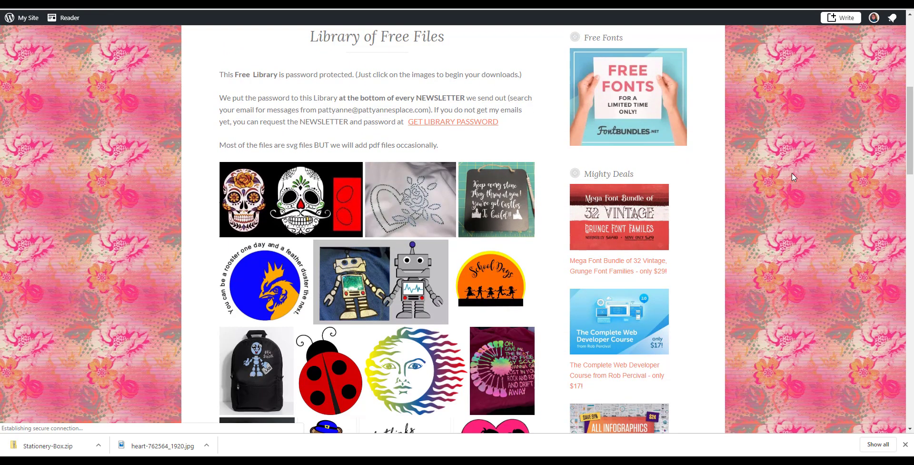
- Download the Stationery Box 9.759 file from the library images
{"action": "scroll", "coordinate": [792, 176], "scroll_direction": "down", "scroll_amount": 2}
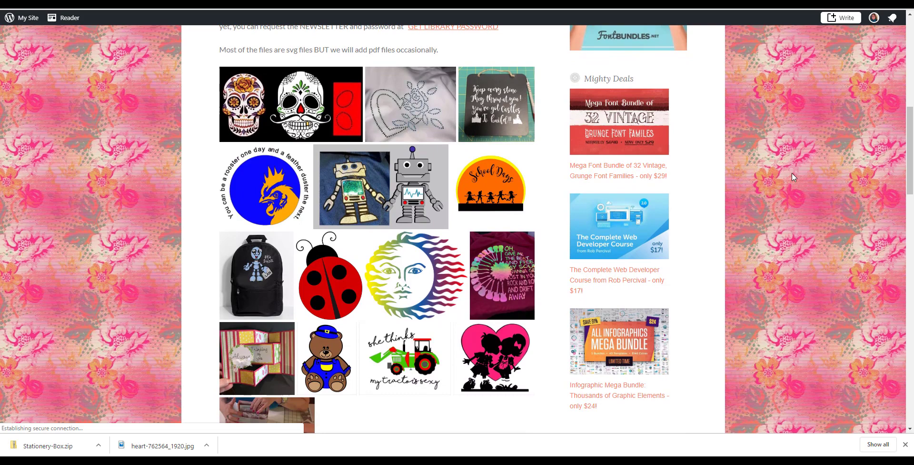
{"action": "scroll", "coordinate": [792, 173], "scroll_direction": "down", "scroll_amount": 1}
{"action": "scroll", "coordinate": [792, 177], "scroll_direction": "down", "scroll_amount": 1}
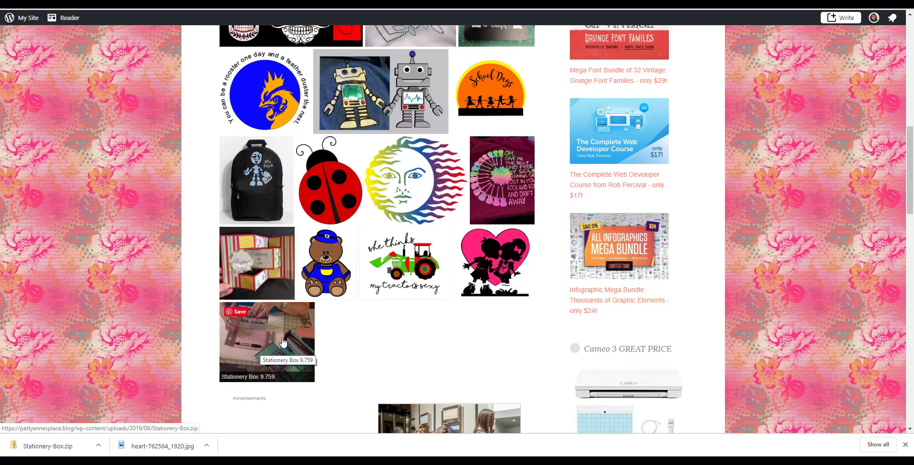
{"action": "left_click", "coordinate": [260, 348]}
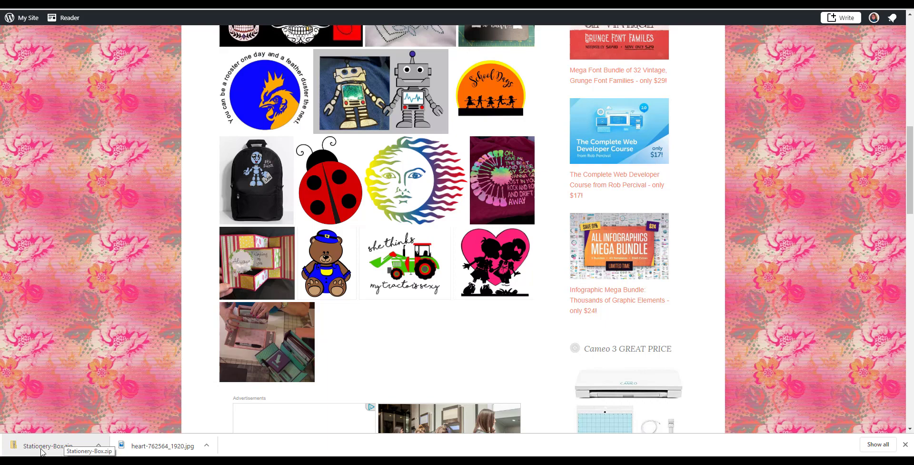
- Open the downloaded Stationery-Box.zip and extract all files into the Downloads Stationery-Box folder
{"action": "left_click", "coordinate": [42, 450]}
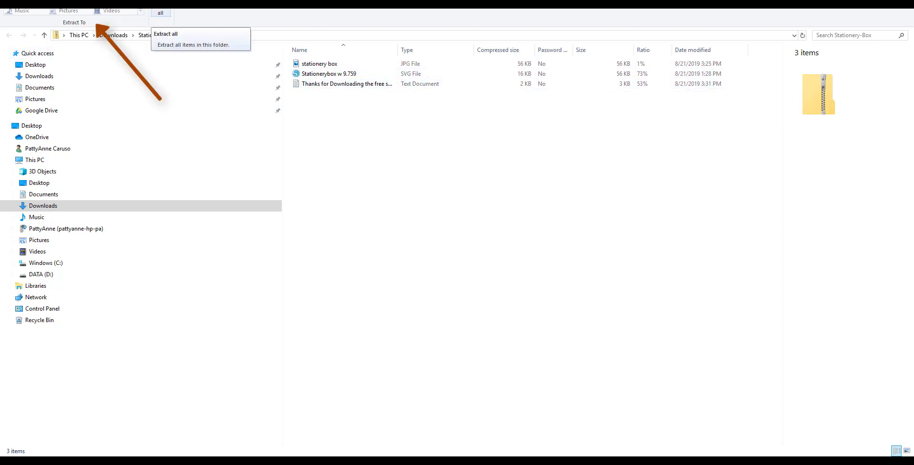
{"action": "left_click", "coordinate": [160, 13]}
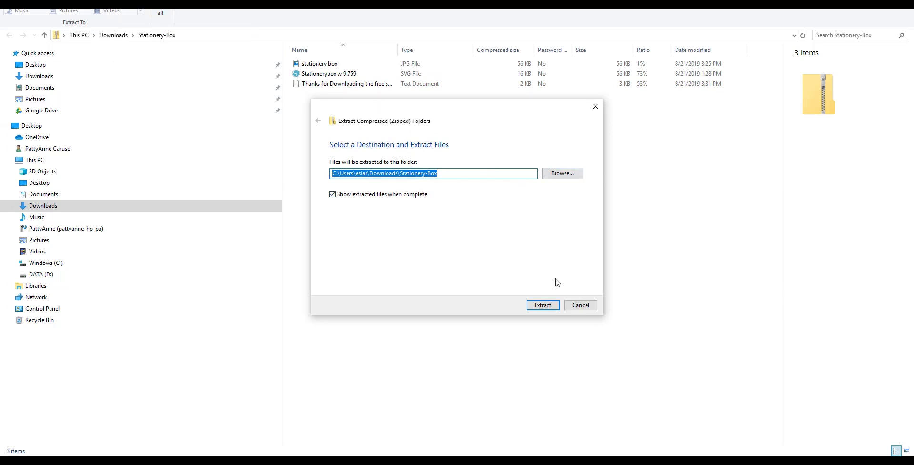
{"action": "left_click", "coordinate": [545, 307]}
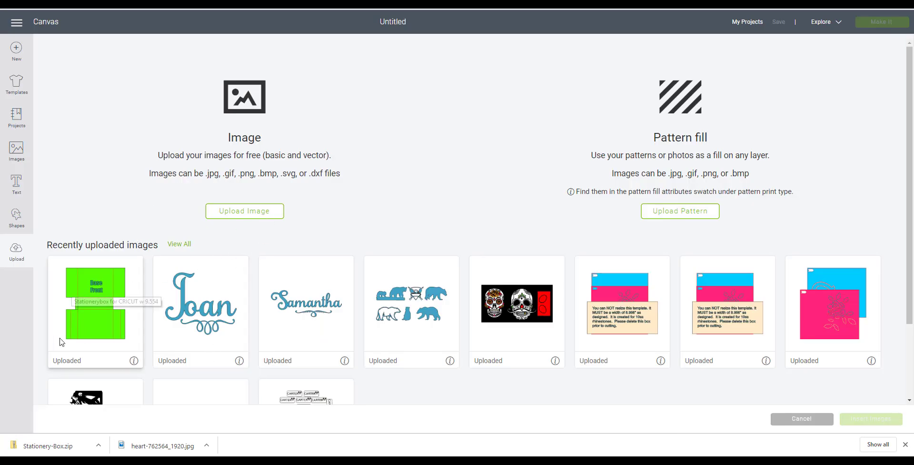
- Upload an image and open the Stationerybox for CRICUT SVG file from Downloads
{"action": "left_click", "coordinate": [241, 215]}
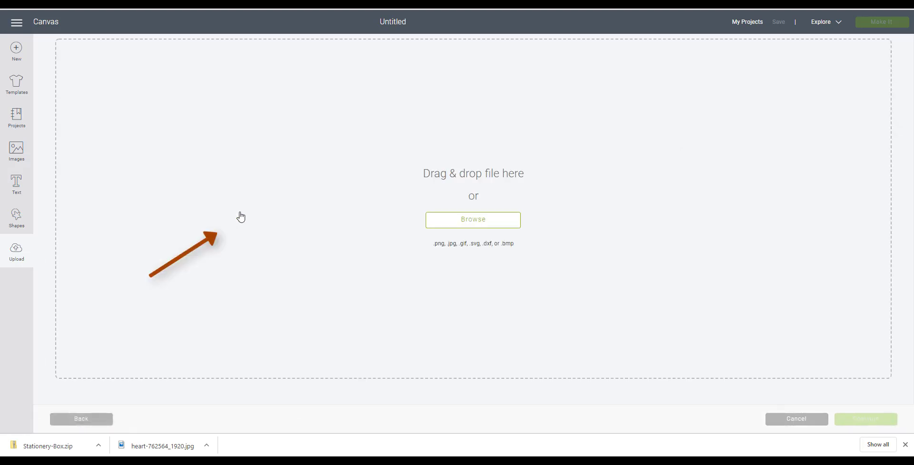
{"action": "left_click", "coordinate": [466, 226]}
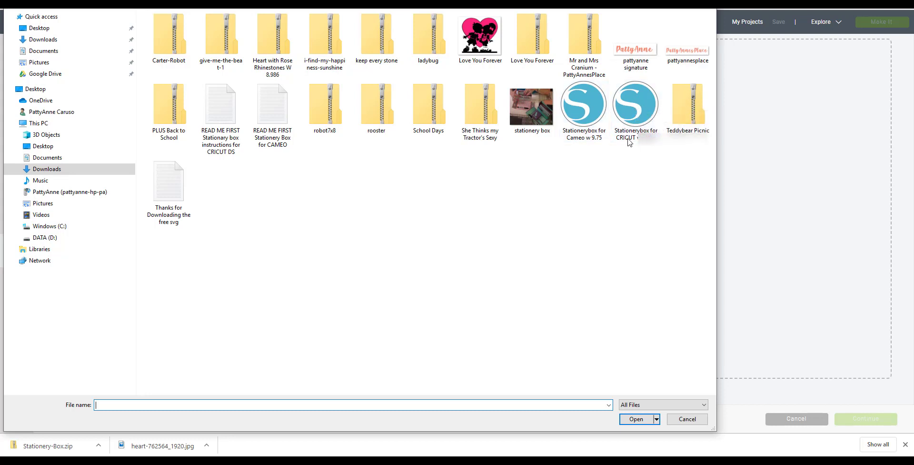
{"action": "double_click", "coordinate": [633, 106]}
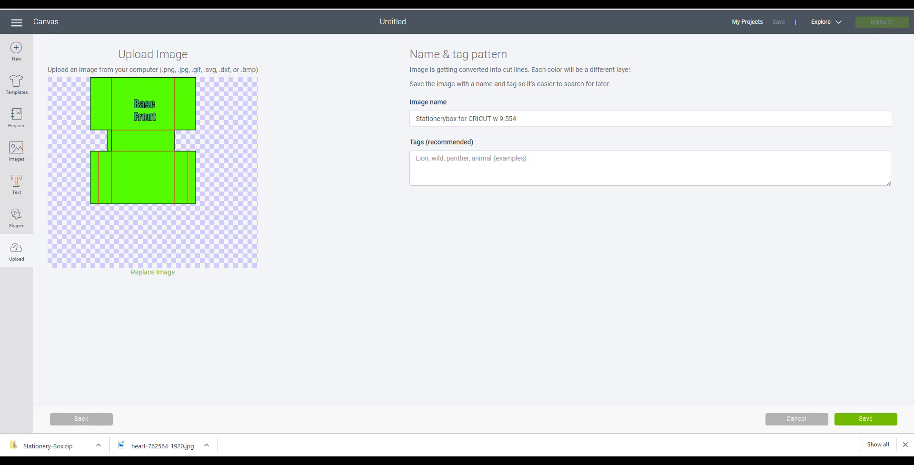
- Open the Stationary box instructions for DS text file to read it
{"action": "left_click", "coordinate": [473, 431]}
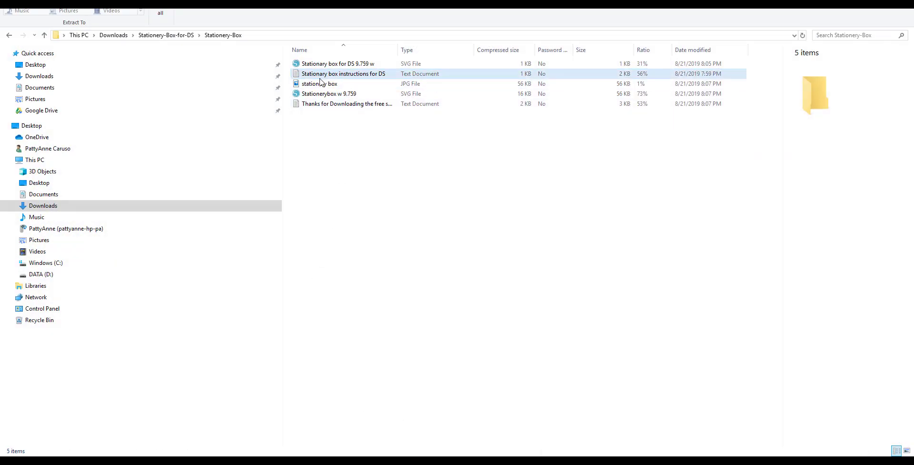
{"action": "double_click", "coordinate": [354, 76]}
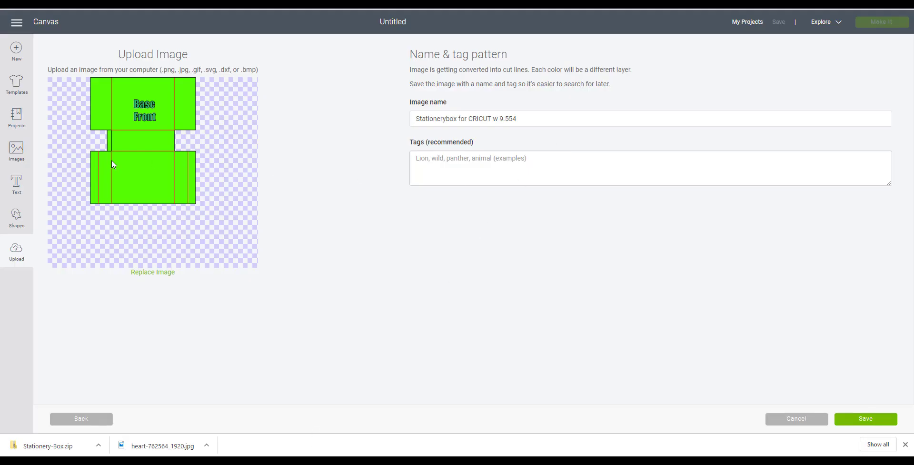
- Save the uploaded image, select it among recent uploads and insert it onto the canvas
{"action": "left_click", "coordinate": [862, 428]}
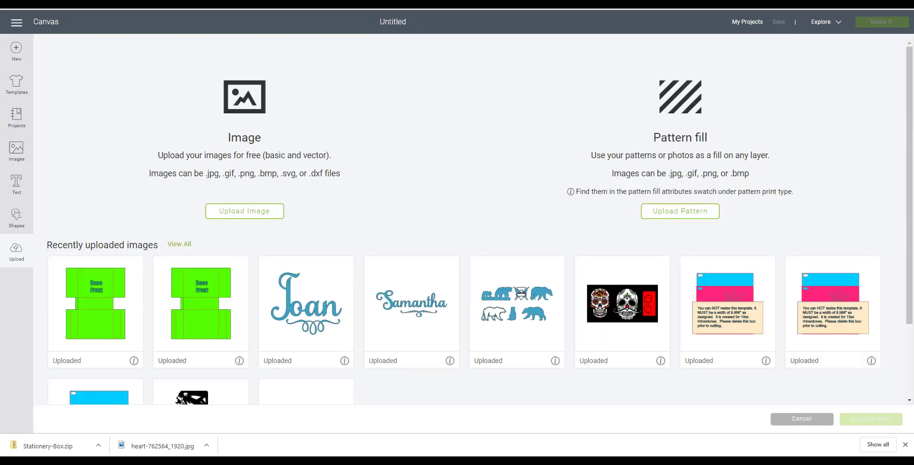
{"action": "left_click", "coordinate": [109, 338]}
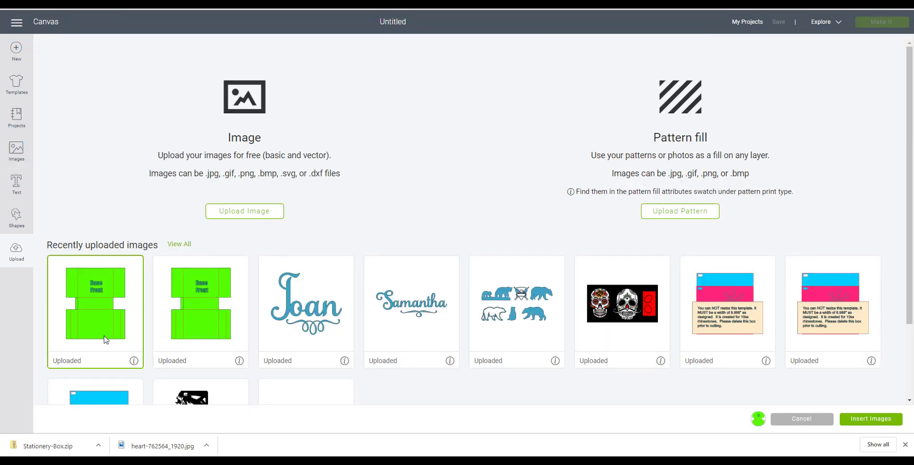
{"action": "left_click", "coordinate": [879, 419]}
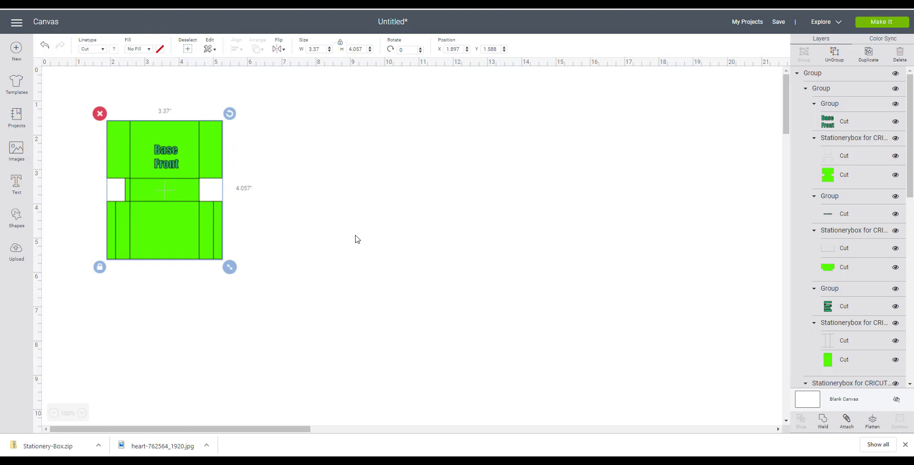
- Move the box template and set its width to 9.5 inches
{"action": "mouse_move", "coordinate": [170, 208]}
{"action": "left_mouse_down"}
{"action": "mouse_move", "coordinate": [233, 225]}
{"action": "mouse_move", "coordinate": [412, 201]}
{"action": "mouse_move", "coordinate": [399, 217]}
{"action": "left_mouse_up"}
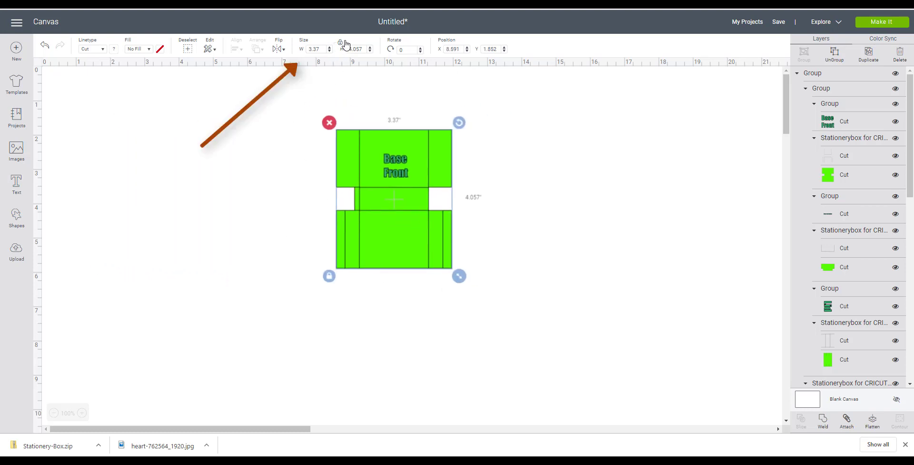
{"action": "left_click", "coordinate": [316, 49]}
{"action": "type", "text": "9"}
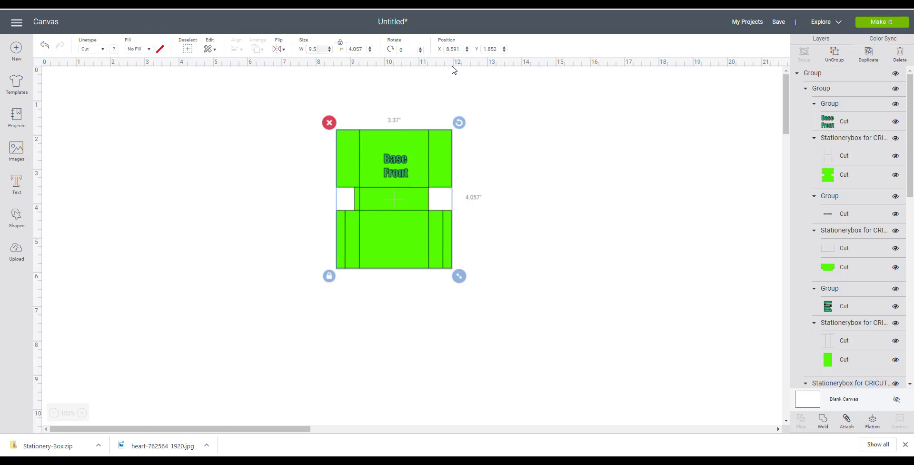
{"action": "type", "text": ".5"}
{"action": "key", "text": "Return"}
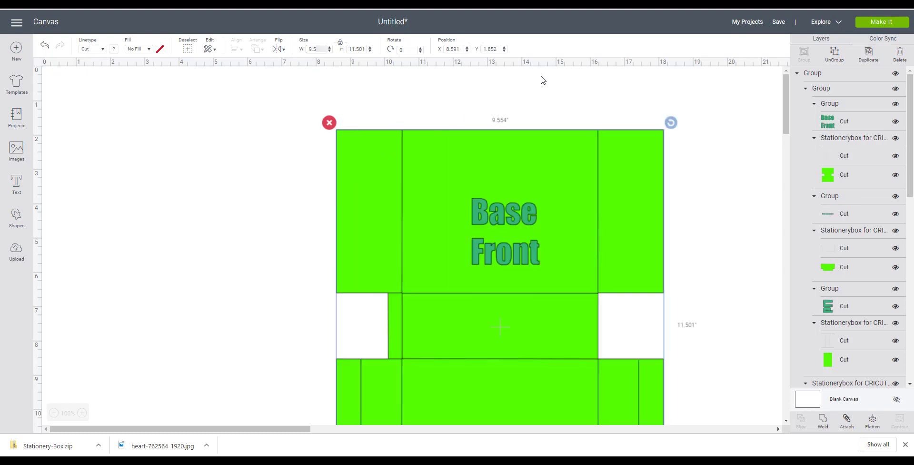
- Reposition the resized template on the canvas and ungroup it
{"action": "mouse_move", "coordinate": [410, 266]}
{"action": "left_mouse_down"}
{"action": "mouse_move", "coordinate": [309, 195]}
{"action": "mouse_move", "coordinate": [306, 215]}
{"action": "mouse_move", "coordinate": [315, 192]}
{"action": "left_mouse_up"}
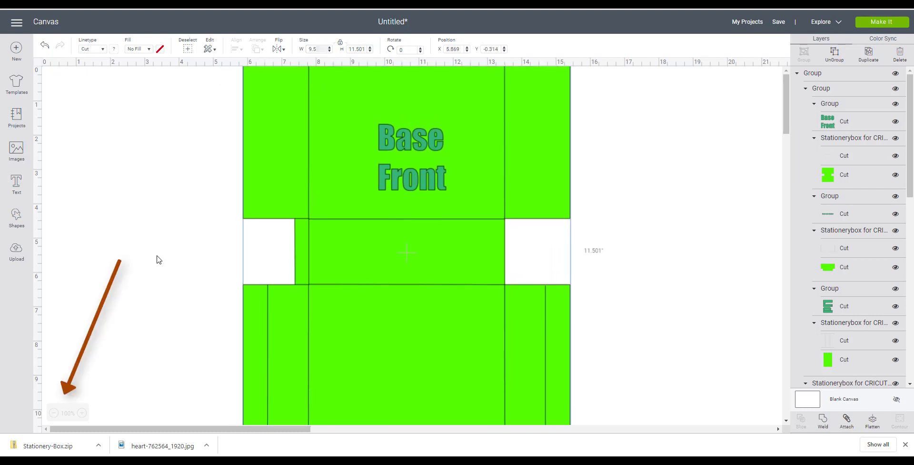
{"action": "left_click", "coordinate": [54, 413]}
{"action": "left_click_drag", "start_coordinate": [272, 255], "coordinate": [350, 275]}
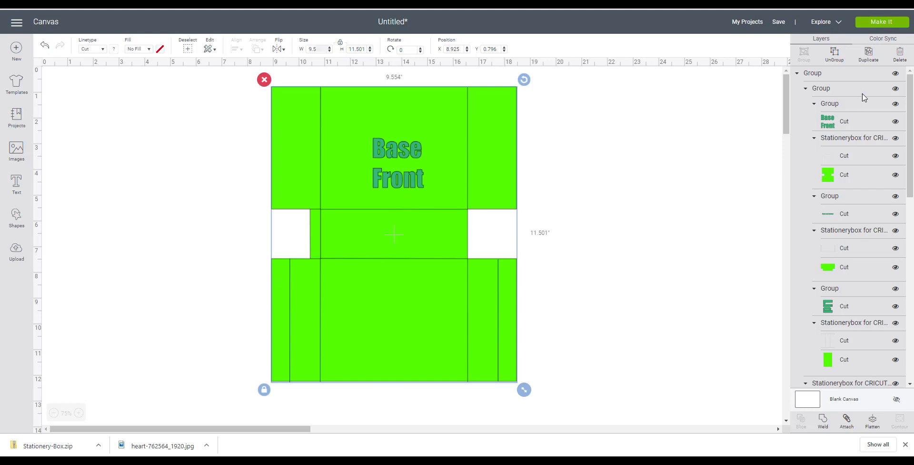
{"action": "left_click", "coordinate": [836, 54]}
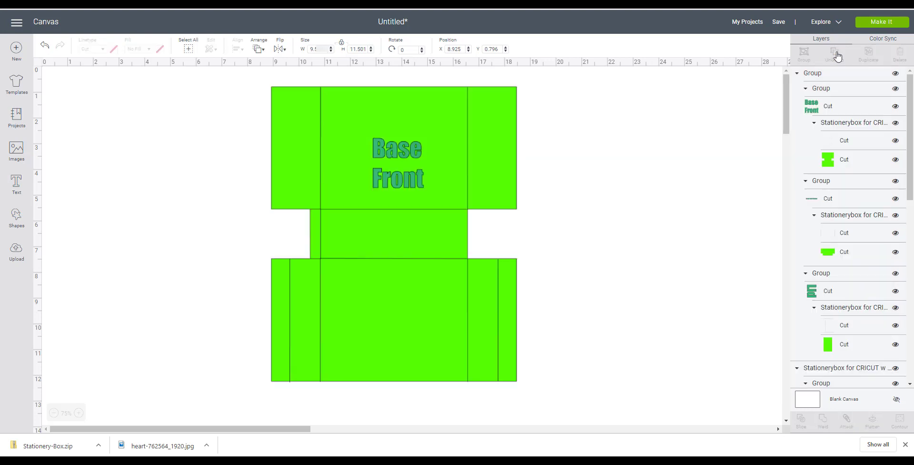
- Drag the yellow, green and blue box pieces apart so each sits separately on the canvas
{"action": "left_click_drag", "start_coordinate": [379, 234], "coordinate": [147, 230]}
{"action": "left_click_drag", "start_coordinate": [365, 241], "coordinate": [490, 231]}
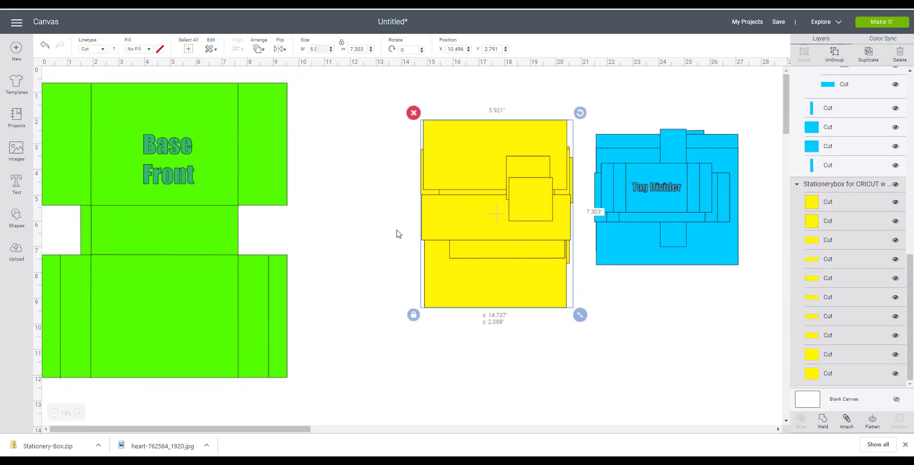
{"action": "left_click_drag", "start_coordinate": [183, 289], "coordinate": [244, 287]}
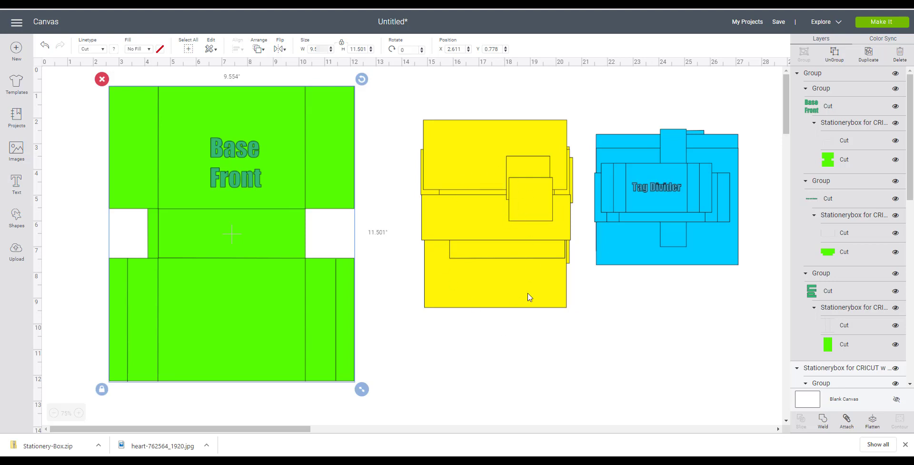
{"action": "left_click_drag", "start_coordinate": [459, 141], "coordinate": [432, 156]}
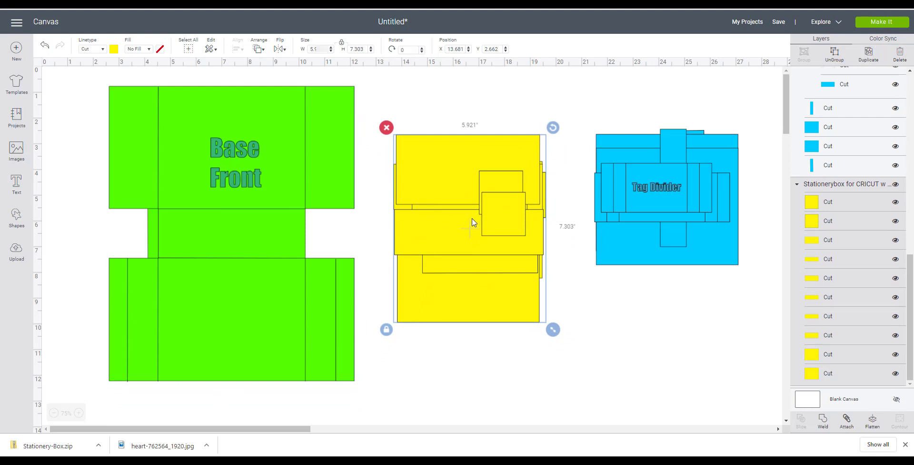
{"action": "left_click_drag", "start_coordinate": [475, 222], "coordinate": [117, 238]}
{"action": "left_click_drag", "start_coordinate": [233, 329], "coordinate": [423, 345]}
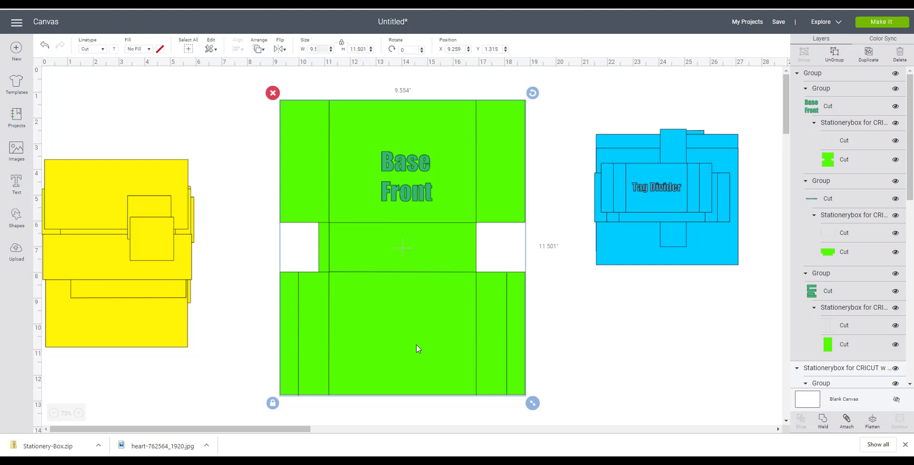
{"action": "left_click_drag", "start_coordinate": [402, 304], "coordinate": [662, 421]}
{"action": "left_click_drag", "start_coordinate": [686, 284], "coordinate": [688, 367]}
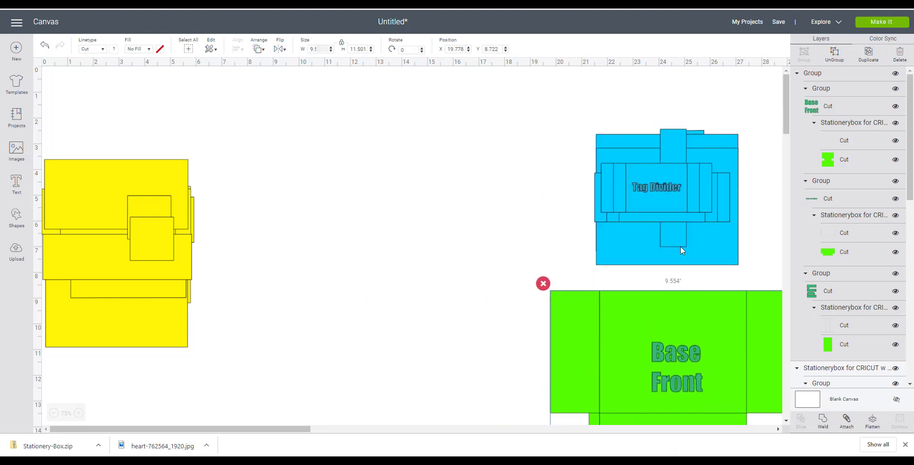
{"action": "left_click_drag", "start_coordinate": [663, 197], "coordinate": [336, 195]}
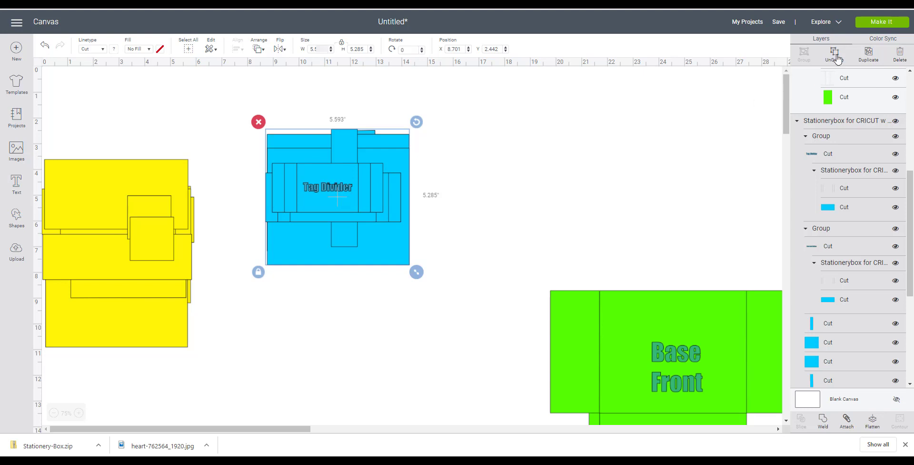
- Ungroup the blue box piece and drag the Tag Divider and Note Card Divider pieces out to the right
{"action": "right_click", "coordinate": [371, 200]}
{"action": "left_click", "coordinate": [388, 209]}
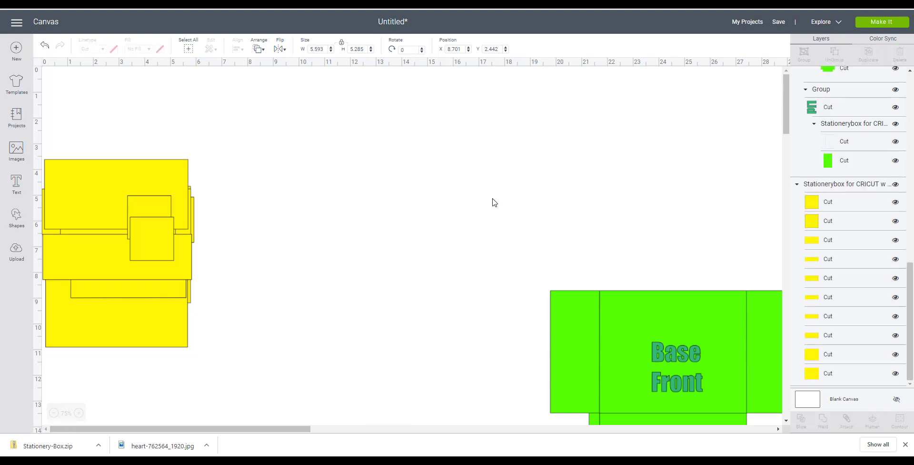
{"action": "left_click", "coordinate": [353, 196]}
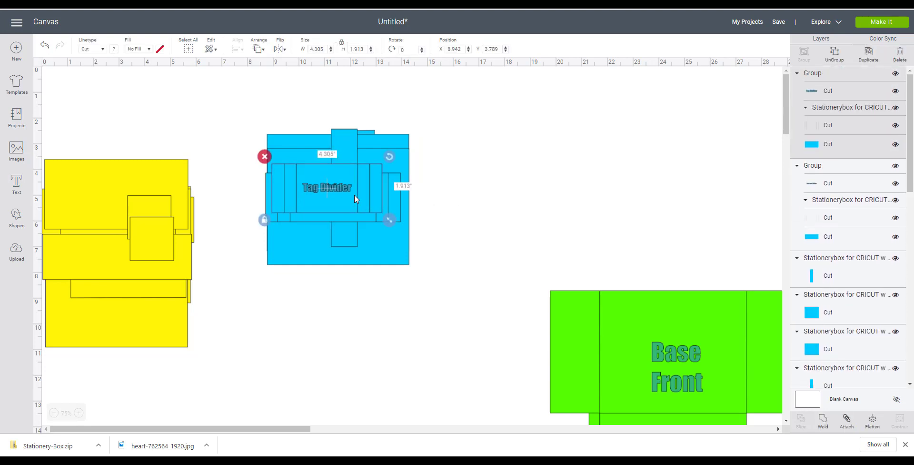
{"action": "left_click_drag", "start_coordinate": [355, 195], "coordinate": [507, 145]}
{"action": "left_click_drag", "start_coordinate": [349, 210], "coordinate": [521, 218]}
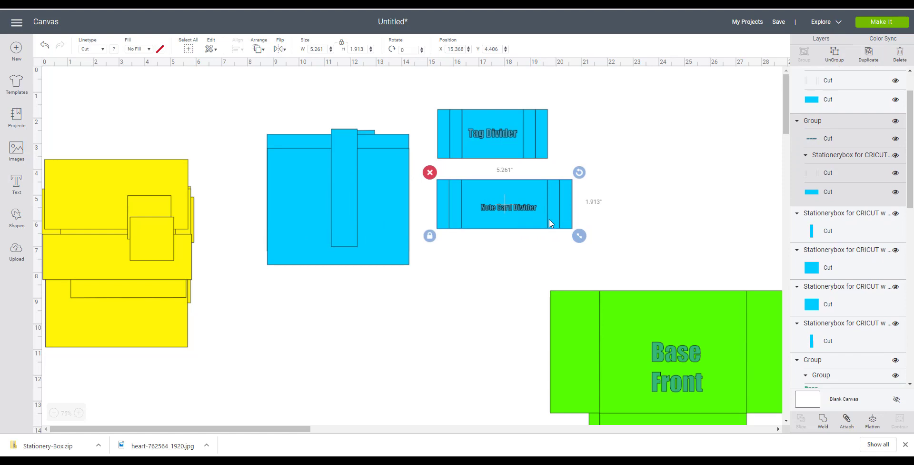
- Reposition the remaining blue base piece upward and nudge the Note Card Divider slightly left
{"action": "left_click_drag", "start_coordinate": [383, 299], "coordinate": [294, 134]}
{"action": "left_click_drag", "start_coordinate": [319, 192], "coordinate": [256, 145]}
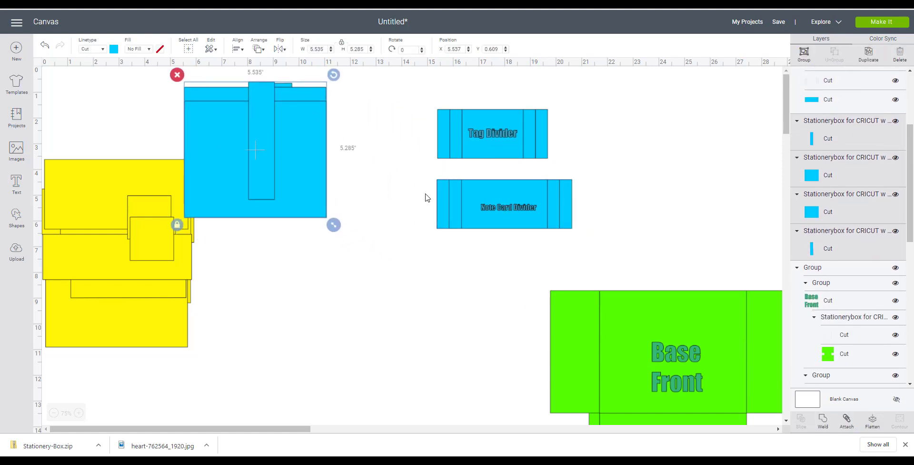
{"action": "left_click_drag", "start_coordinate": [447, 204], "coordinate": [429, 213]}
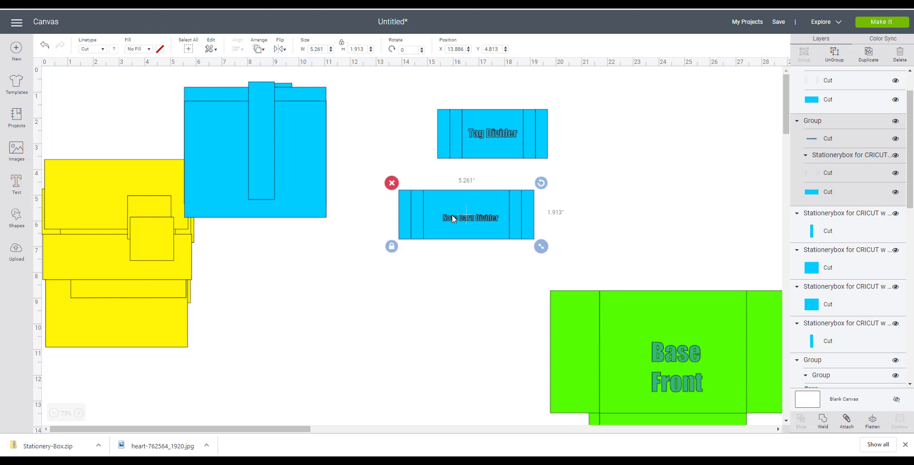
- Ungroup the Tag Divider and delete its "Tag Divider" label text
{"action": "left_click", "coordinate": [501, 140]}
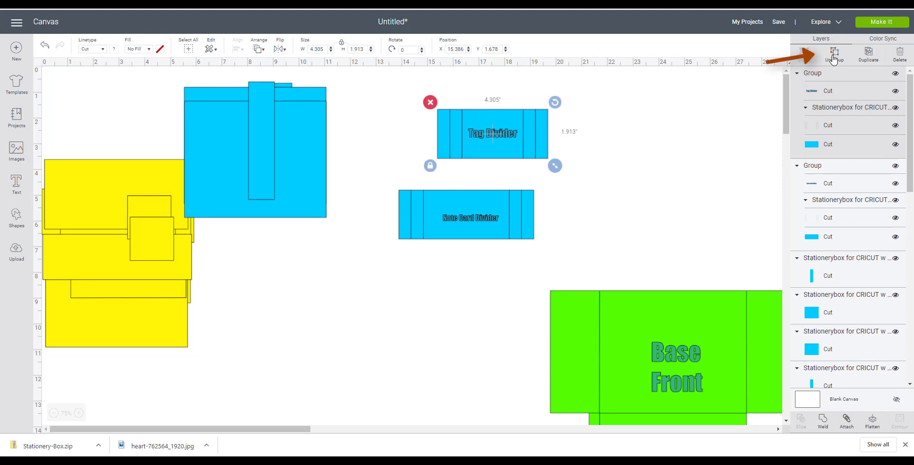
{"action": "right_click", "coordinate": [494, 138]}
{"action": "left_click", "coordinate": [521, 160]}
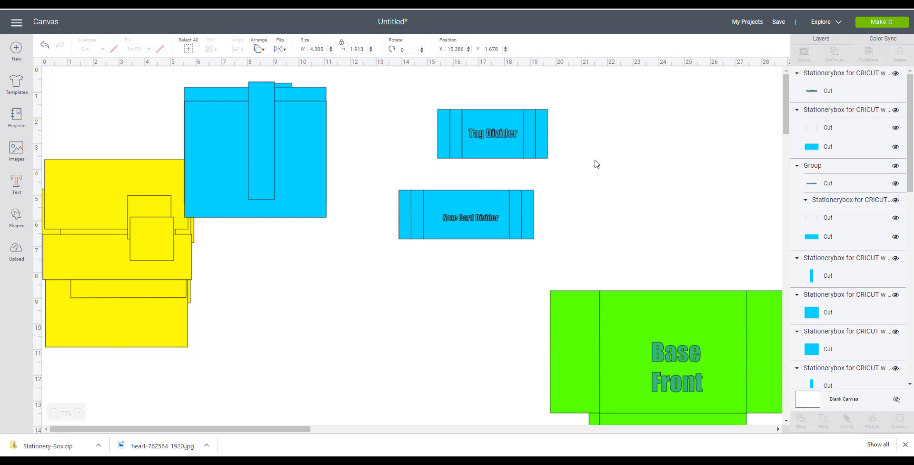
{"action": "left_click", "coordinate": [501, 135]}
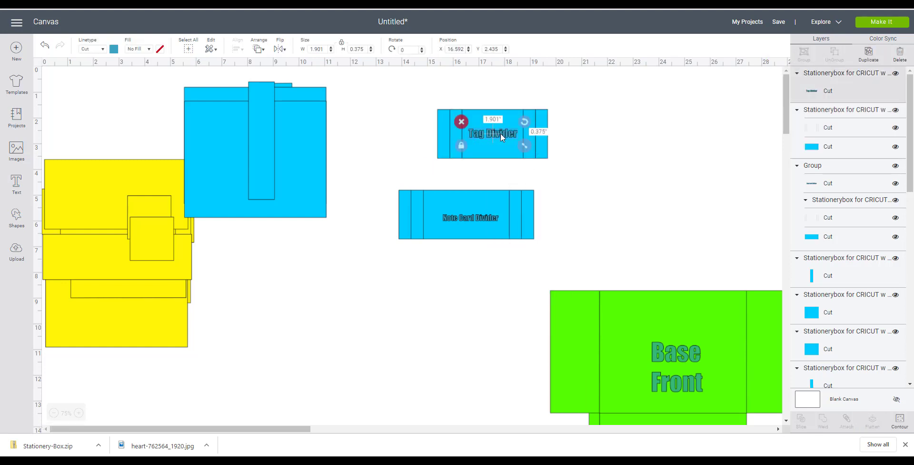
{"action": "left_click_drag", "start_coordinate": [488, 134], "coordinate": [619, 127]}
{"action": "left_click", "coordinate": [592, 118]}
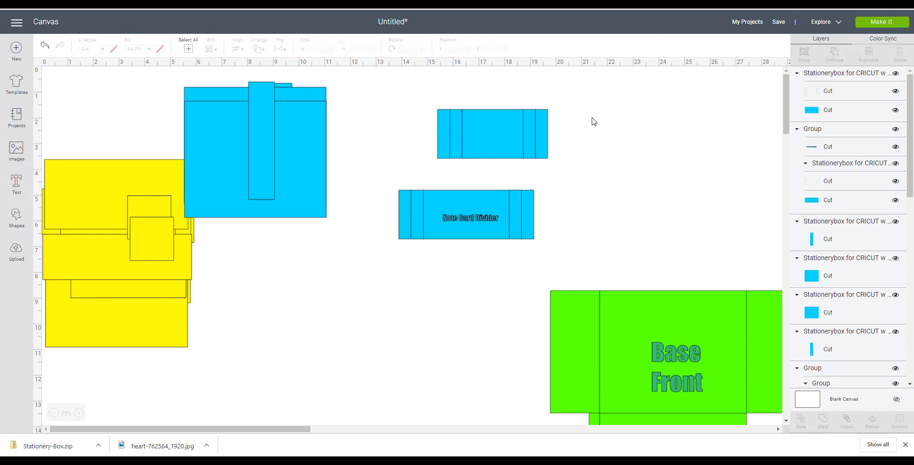
- Ungroup the Note Card Divider and delete its "Note Card Divider" label text
{"action": "left_click", "coordinate": [465, 218]}
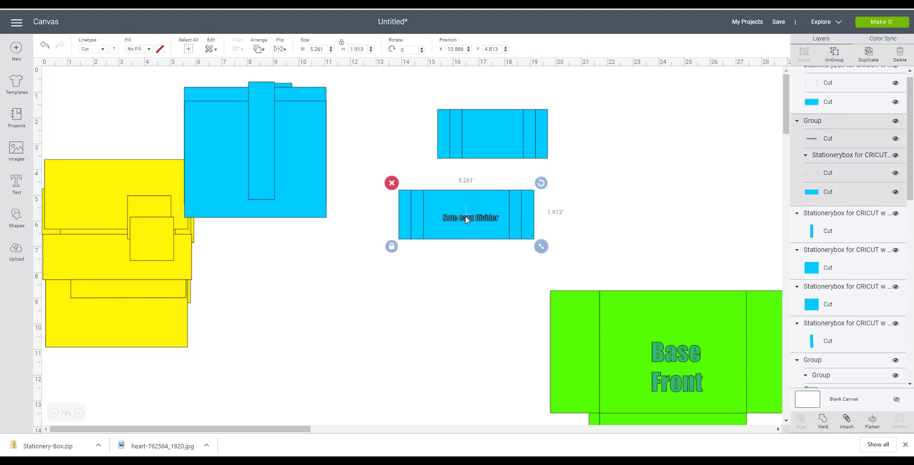
{"action": "right_click", "coordinate": [465, 216]}
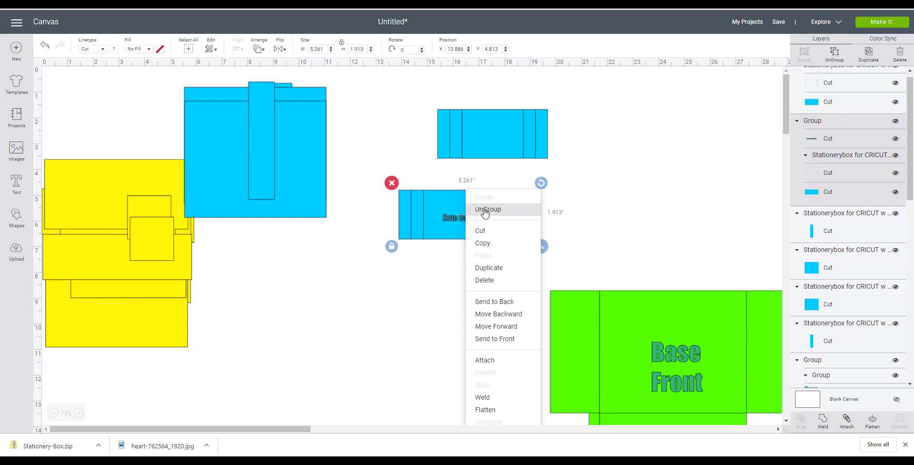
{"action": "left_click", "coordinate": [487, 213]}
{"action": "left_click", "coordinate": [467, 262]}
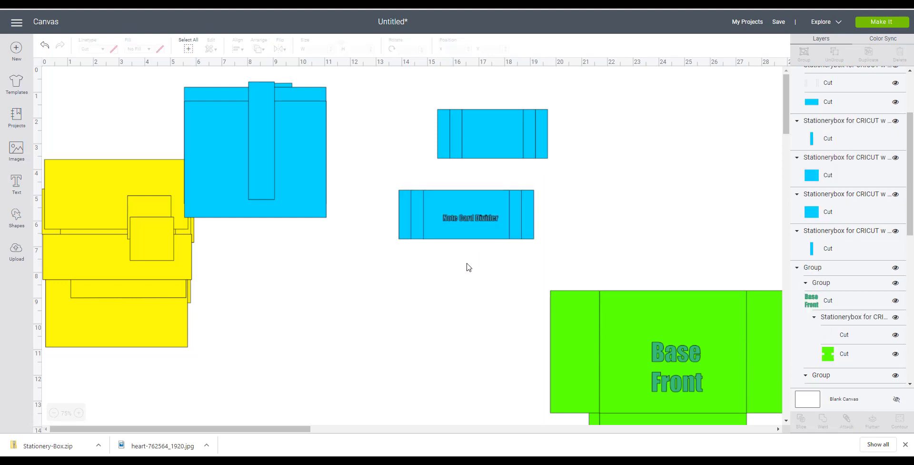
{"action": "left_click", "coordinate": [465, 220]}
{"action": "left_click_drag", "start_coordinate": [460, 219], "coordinate": [625, 202]}
{"action": "left_click", "coordinate": [603, 189]}
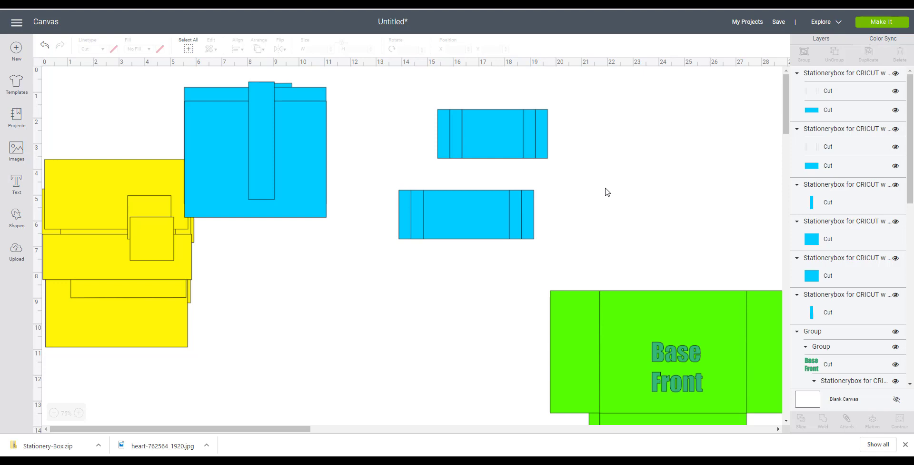
- Ungroup the remaining layers of both the Tag Divider and the Note Card Divider
{"action": "right_click", "coordinate": [498, 145]}
{"action": "left_click", "coordinate": [510, 168]}
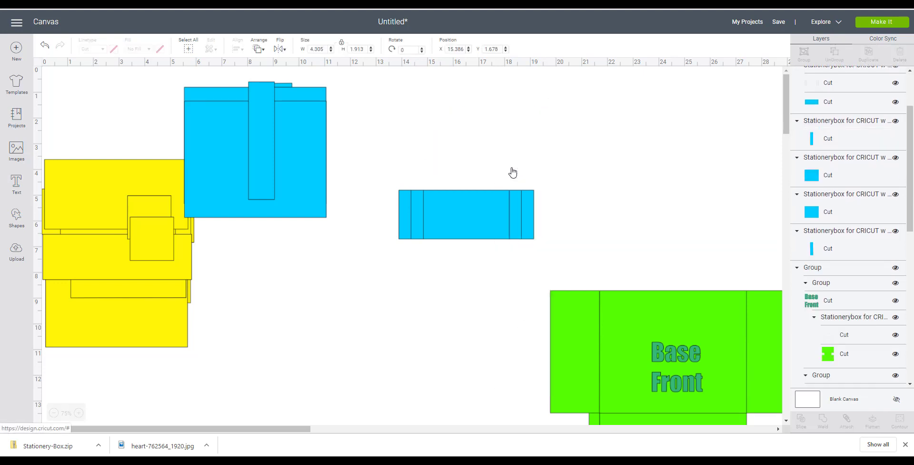
{"action": "right_click", "coordinate": [487, 208]}
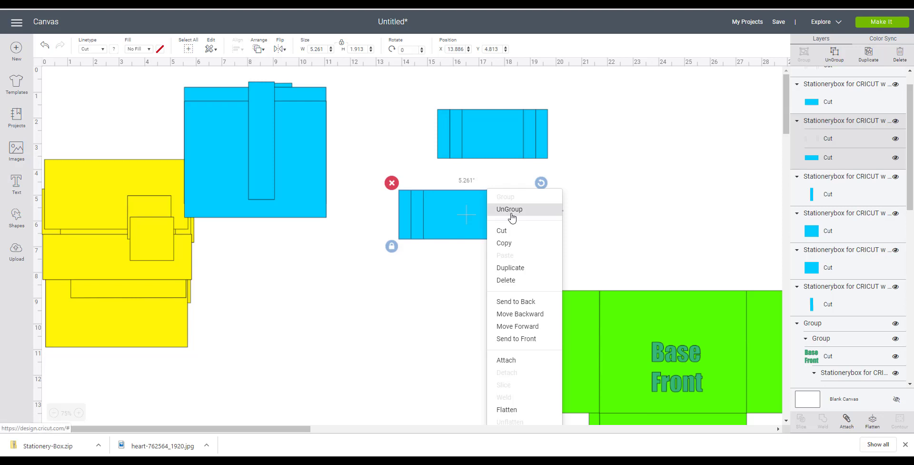
{"action": "left_click", "coordinate": [512, 217]}
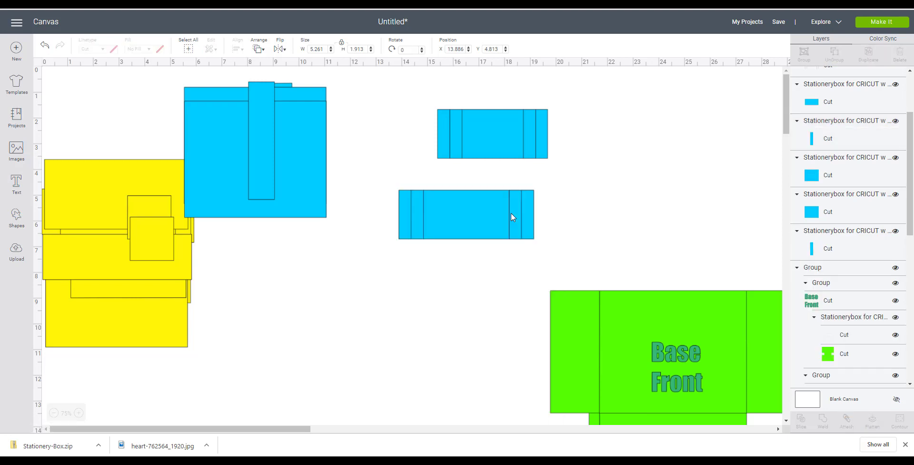
- Select all pieces of the Tag Divider and attach them together
{"action": "left_click", "coordinate": [579, 142]}
{"action": "left_click_drag", "start_coordinate": [411, 90], "coordinate": [571, 169]}
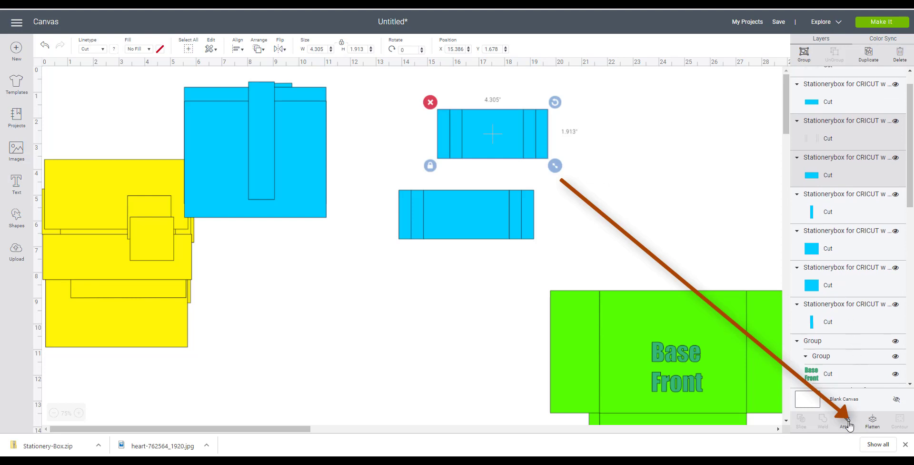
{"action": "left_click", "coordinate": [848, 425]}
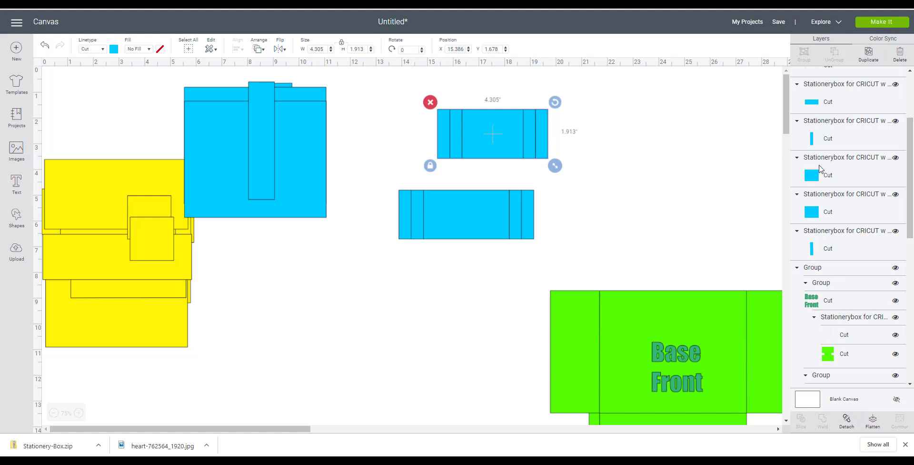
- Set the Tag Divider's fold-line layer to Score and move the divider onto the top of the blue base
{"action": "left_click_drag", "start_coordinate": [912, 213], "coordinate": [910, 155]}
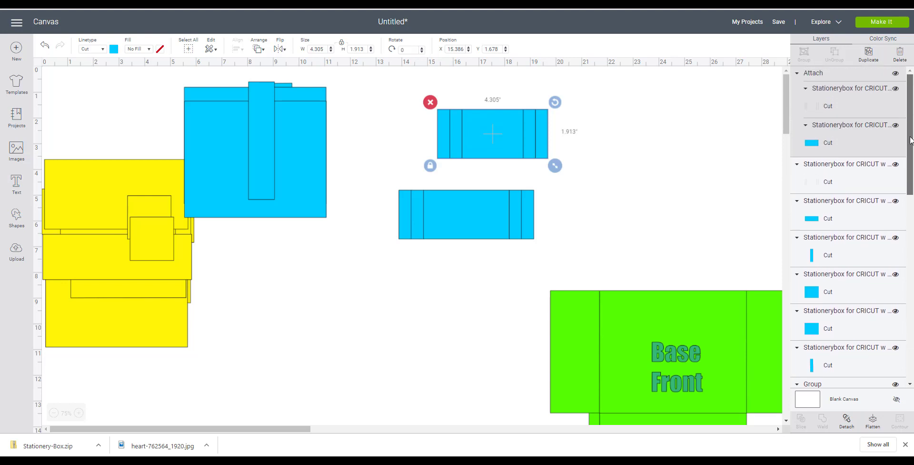
{"action": "left_click", "coordinate": [739, 135]}
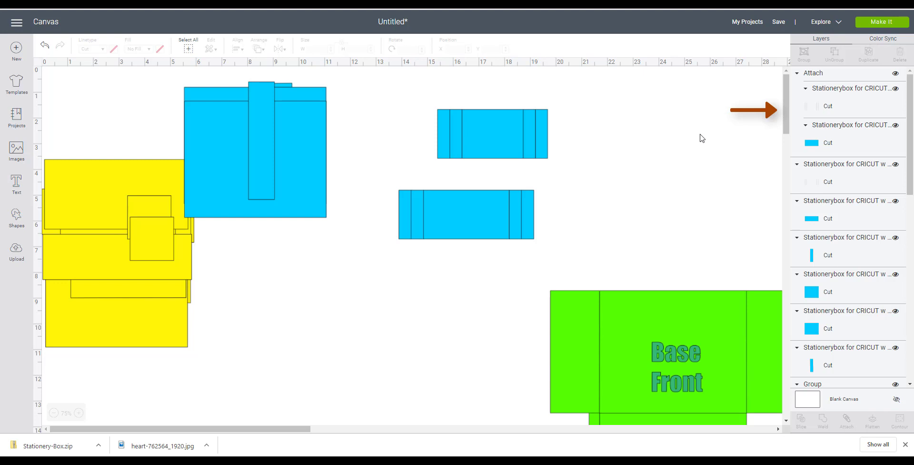
{"action": "left_click", "coordinate": [832, 113]}
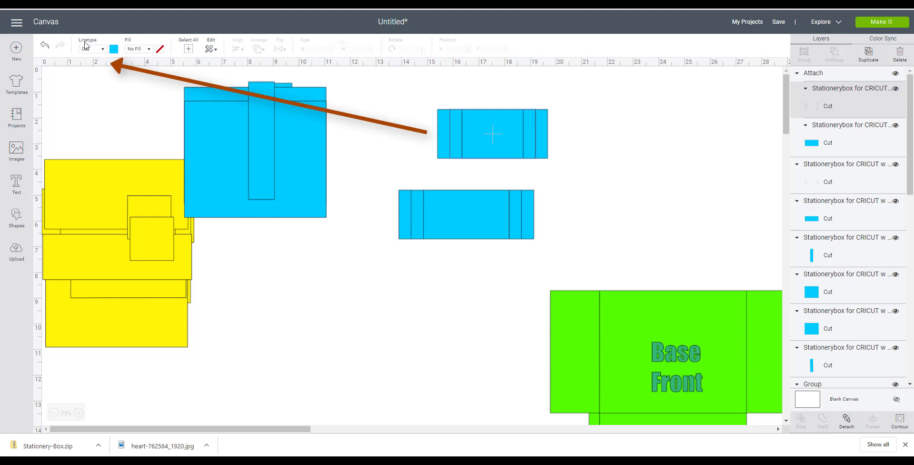
{"action": "left_click", "coordinate": [102, 49]}
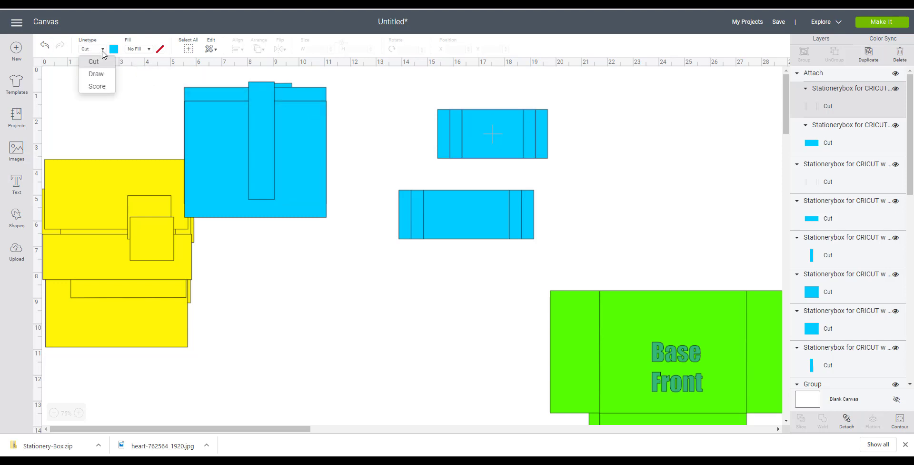
{"action": "left_click", "coordinate": [97, 86]}
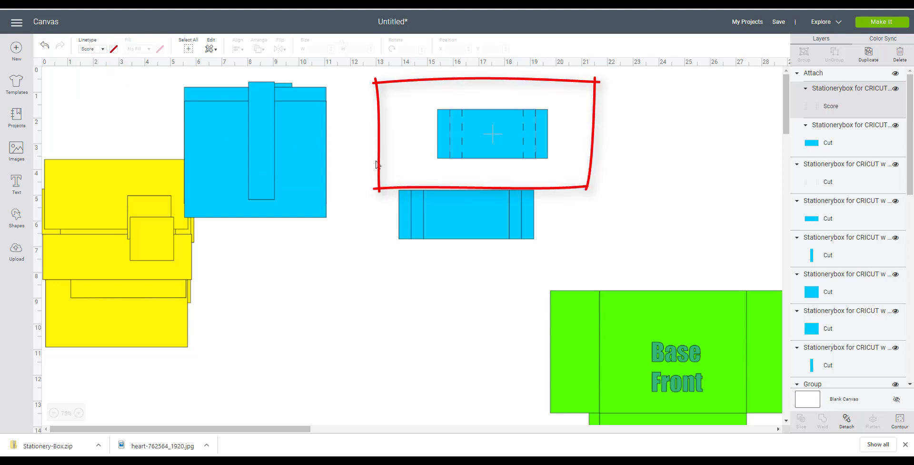
{"action": "left_click", "coordinate": [535, 156]}
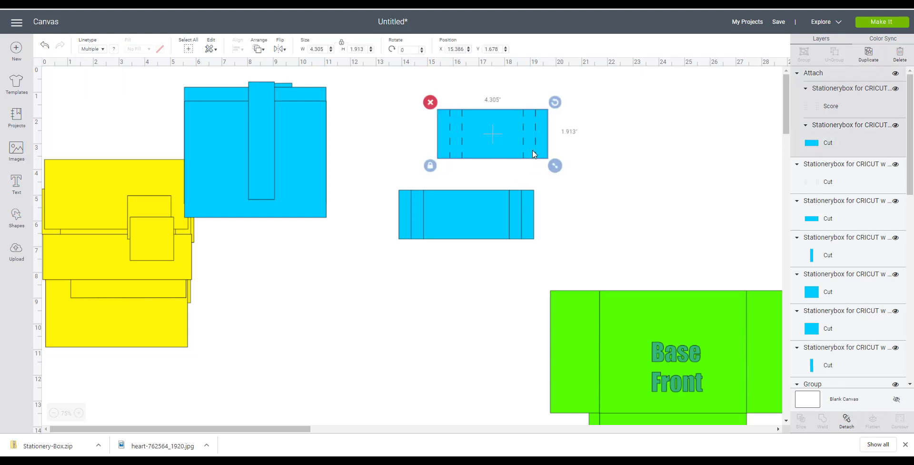
{"action": "left_click_drag", "start_coordinate": [499, 150], "coordinate": [346, 123]}
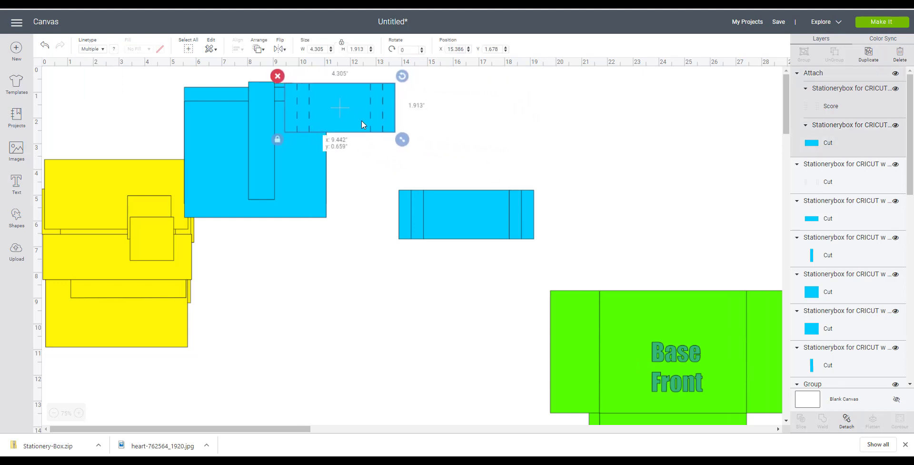
- Select all pieces of the Note Card Divider and attach them together
{"action": "left_click", "coordinate": [462, 200]}
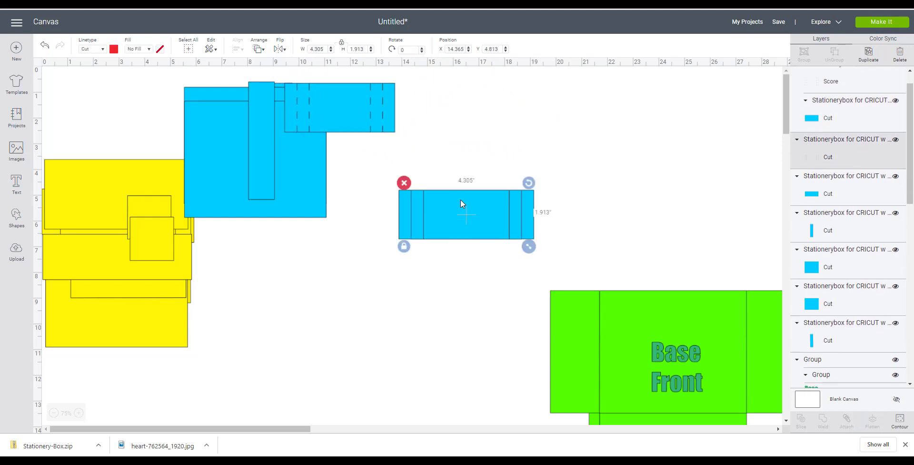
{"action": "left_click_drag", "start_coordinate": [385, 159], "coordinate": [546, 236]}
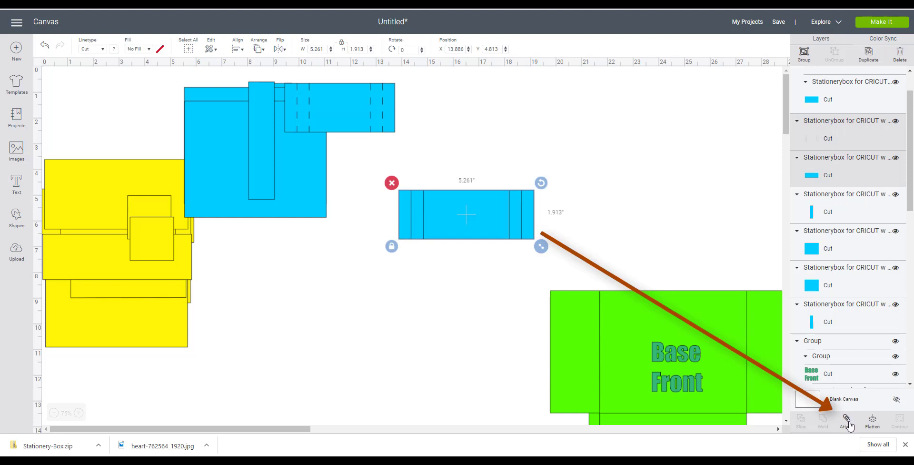
{"action": "left_click", "coordinate": [848, 424]}
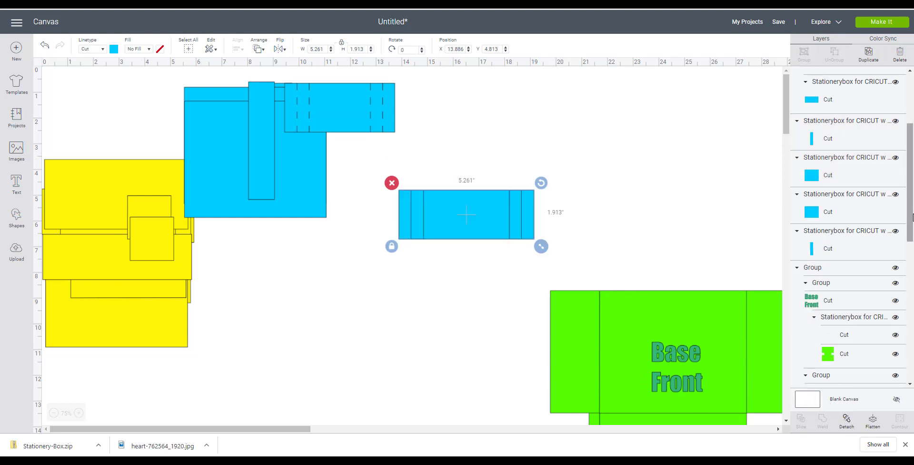
- Set the Note Card Divider's fold-line layer to Score
{"action": "scroll", "coordinate": [911, 219], "scroll_direction": "up", "scroll_amount": 5}
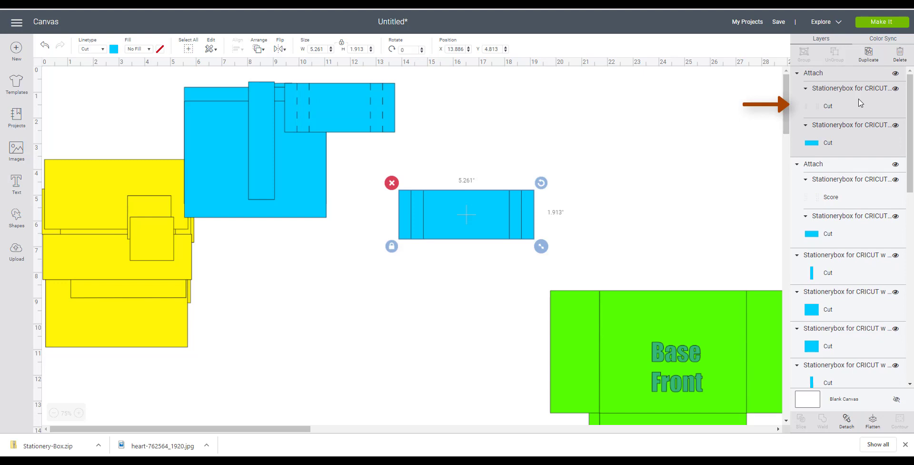
{"action": "left_click", "coordinate": [861, 103]}
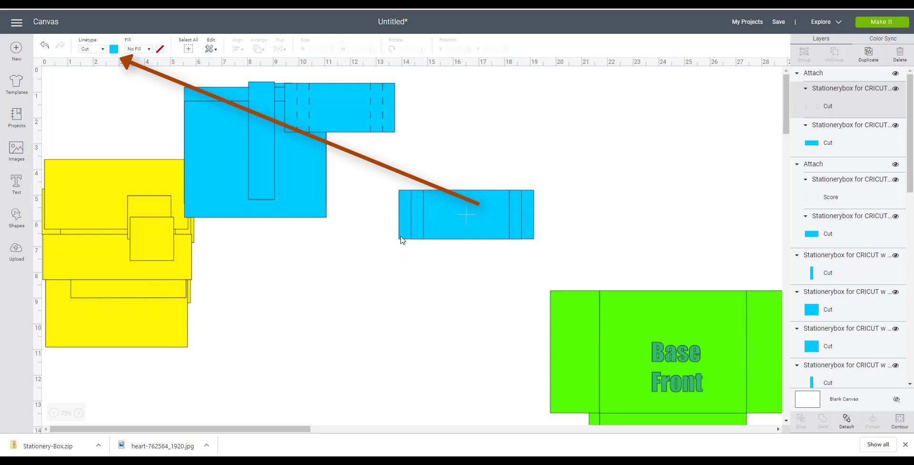
{"action": "left_click", "coordinate": [94, 53]}
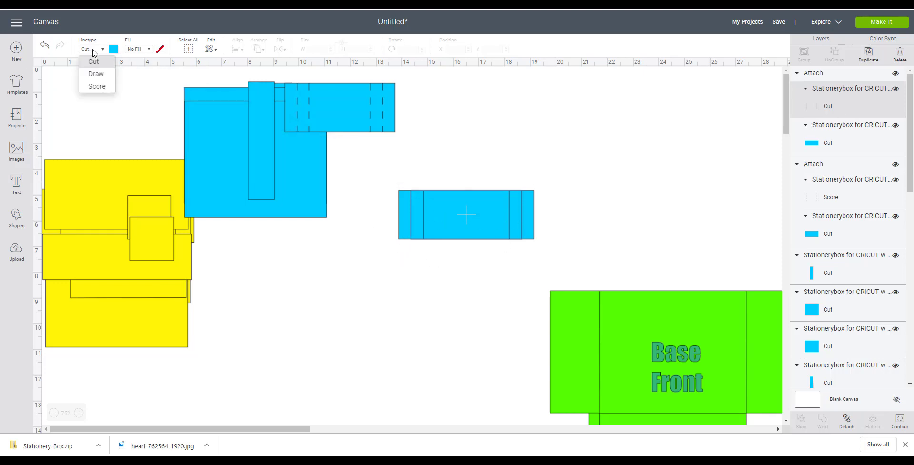
{"action": "left_click", "coordinate": [99, 88]}
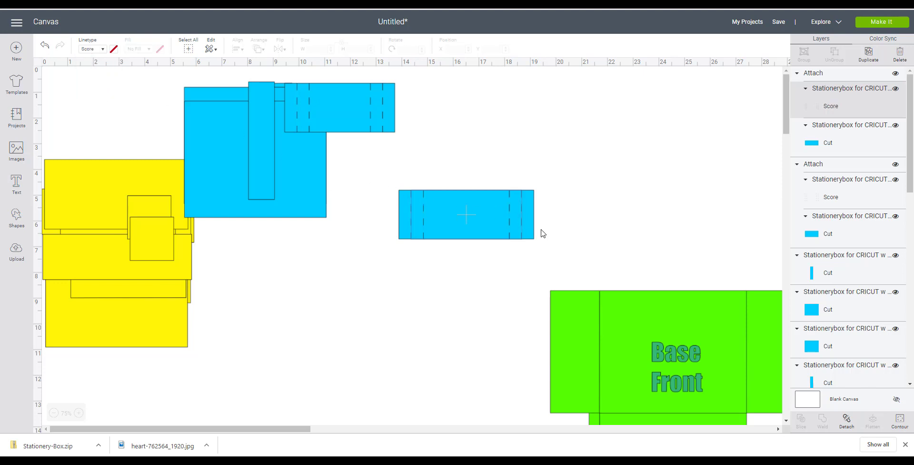
- Move the Note Card Divider onto the blue base and reposition the blue pieces to overlap neatly
{"action": "left_click_drag", "start_coordinate": [509, 221], "coordinate": [348, 145]}
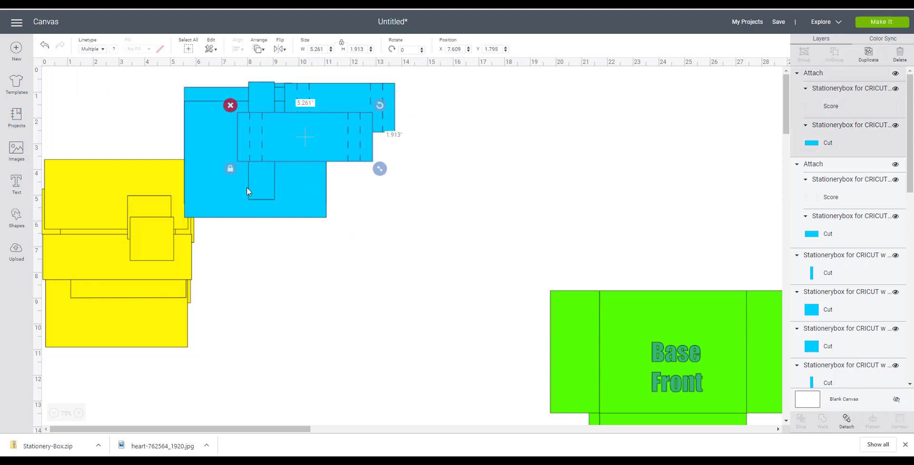
{"action": "left_click_drag", "start_coordinate": [232, 192], "coordinate": [269, 193]}
{"action": "left_click_drag", "start_coordinate": [190, 147], "coordinate": [242, 169]}
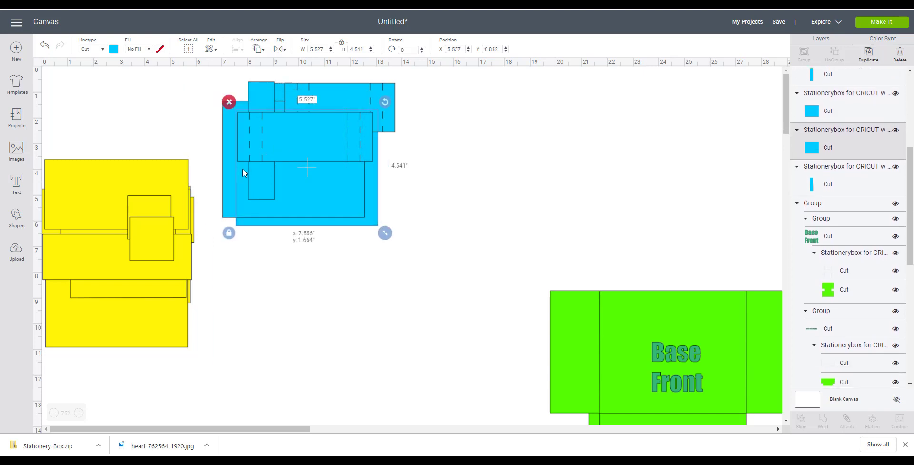
- Select all the blue pieces, group them, and move the group to the canvas's top-left corner
{"action": "left_click_drag", "start_coordinate": [422, 265], "coordinate": [222, 70]}
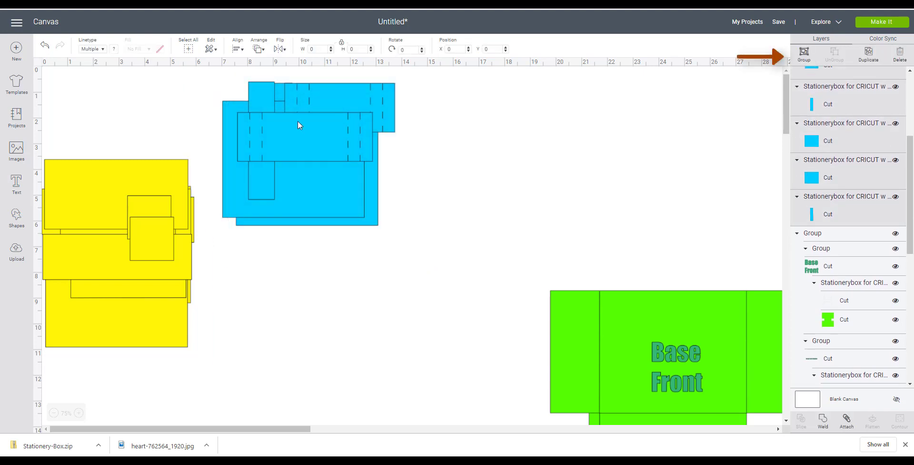
{"action": "left_click", "coordinate": [803, 52]}
{"action": "left_click_drag", "start_coordinate": [327, 146], "coordinate": [147, 146]}
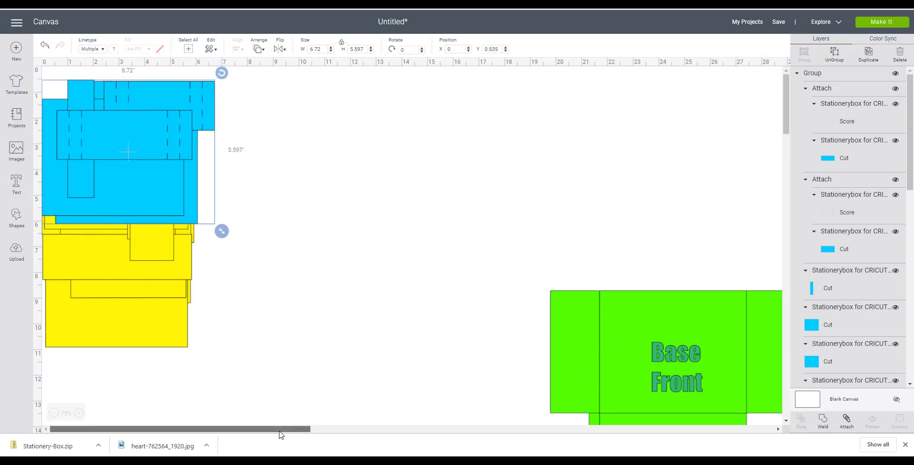
- Move the green Base Front piece up into view and ungroup it
{"action": "left_click_drag", "start_coordinate": [299, 430], "coordinate": [340, 430]}
{"action": "left_click_drag", "start_coordinate": [566, 361], "coordinate": [574, 168]}
{"action": "right_click", "coordinate": [578, 175]}
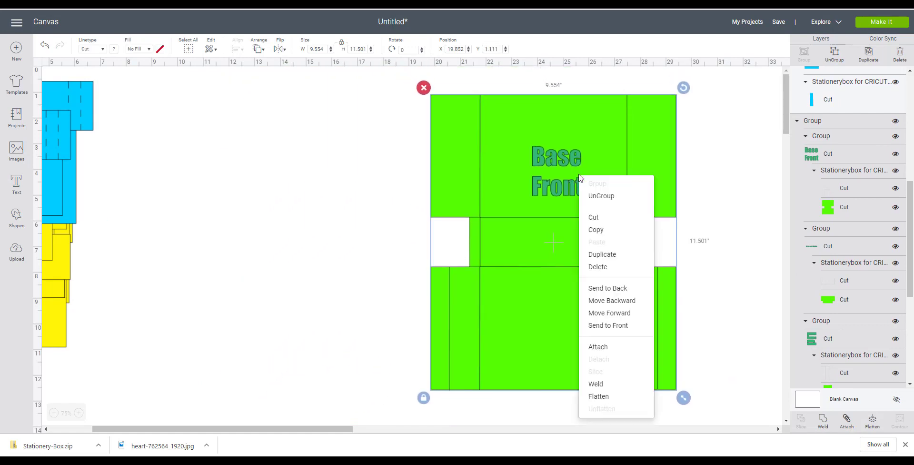
{"action": "left_click", "coordinate": [596, 197]}
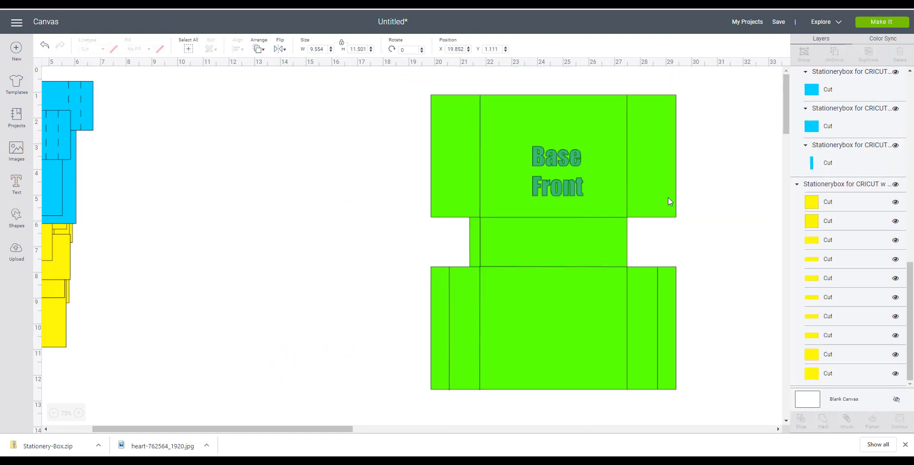
- Arrange the green base, lid and large card divider pieces side by side in a row
{"action": "left_click_drag", "start_coordinate": [618, 157], "coordinate": [298, 180]}
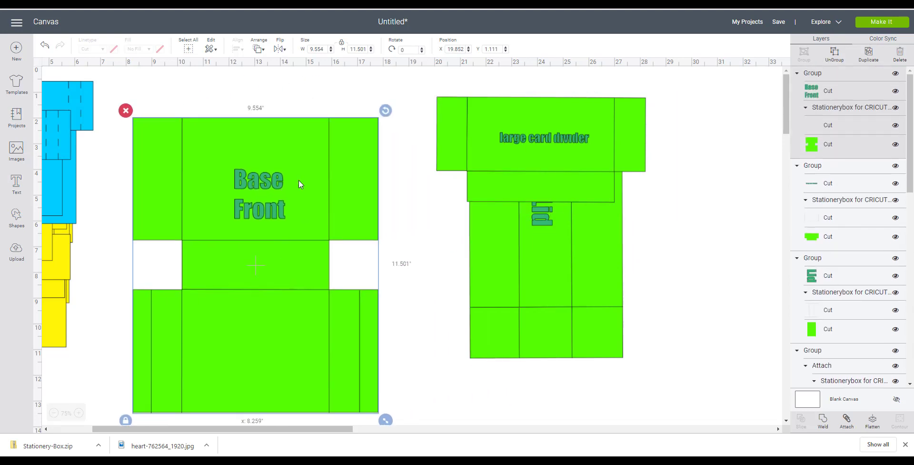
{"action": "left_click_drag", "start_coordinate": [623, 136], "coordinate": [706, 376]}
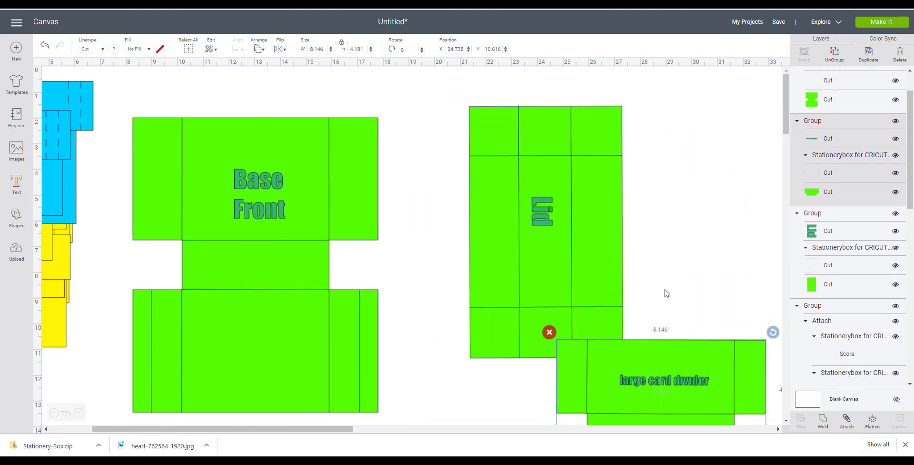
{"action": "left_click_drag", "start_coordinate": [575, 236], "coordinate": [508, 207]}
{"action": "left_click_drag", "start_coordinate": [699, 374], "coordinate": [714, 297]}
{"action": "left_click_drag", "start_coordinate": [288, 182], "coordinate": [273, 148]}
{"action": "left_click_drag", "start_coordinate": [462, 190], "coordinate": [446, 192]}
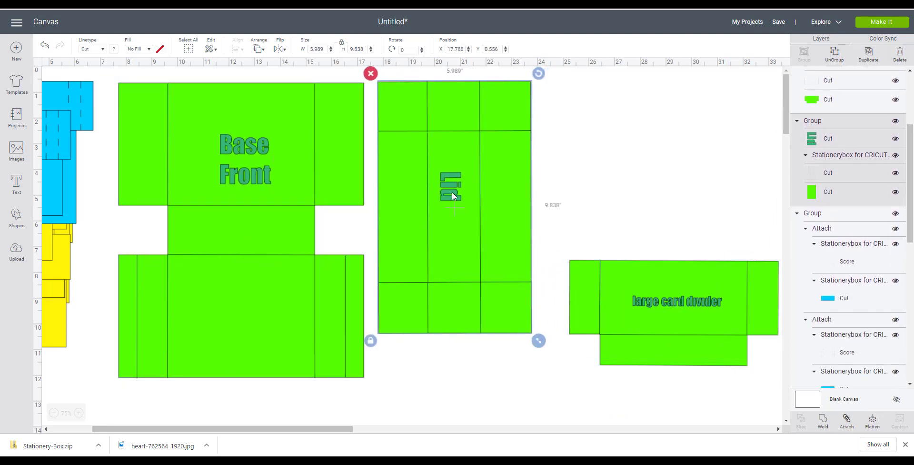
{"action": "left_click_drag", "start_coordinate": [663, 322], "coordinate": [497, 261]}
{"action": "left_click_drag", "start_coordinate": [475, 215], "coordinate": [630, 131]}
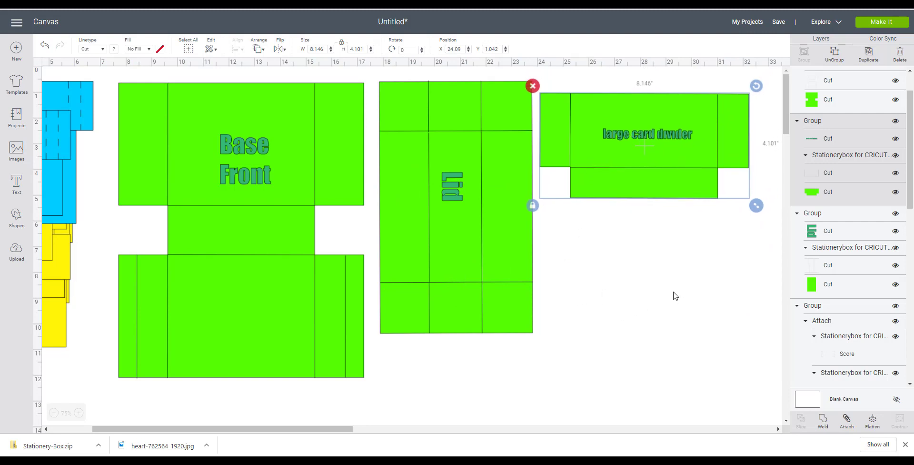
- Ungroup the large card divider and delete its "large card divider" label text
{"action": "right_click", "coordinate": [660, 140]}
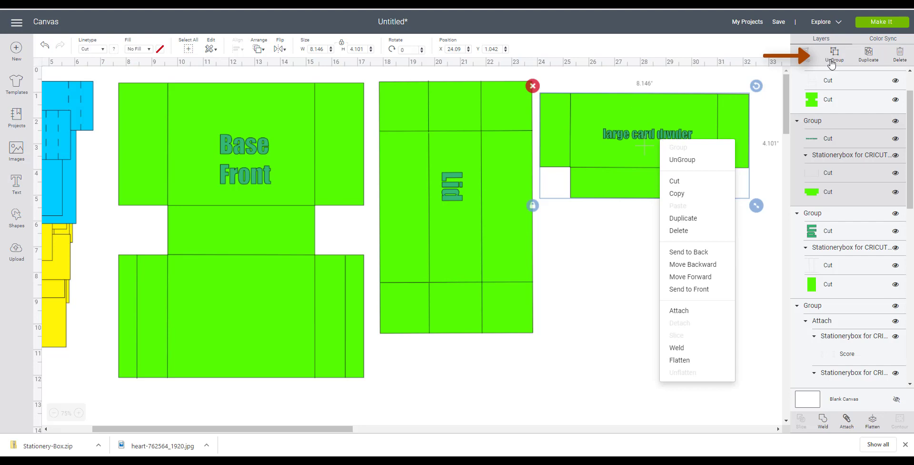
{"action": "left_click", "coordinate": [682, 159]}
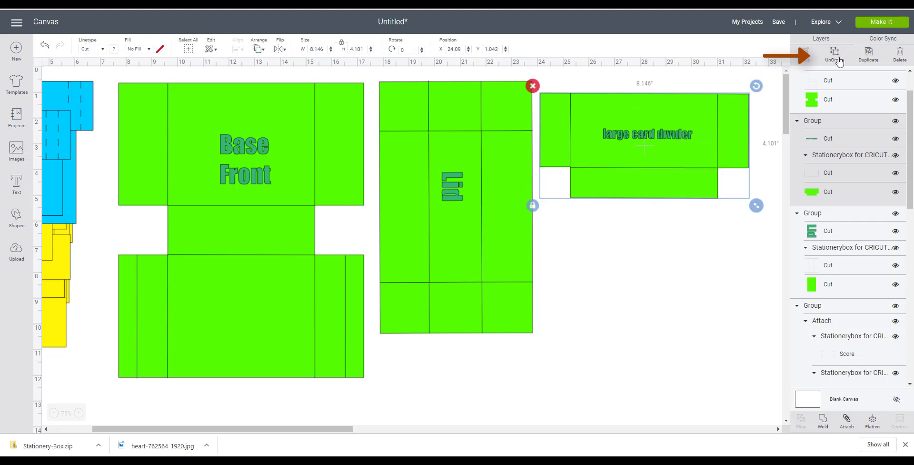
{"action": "left_click", "coordinate": [672, 139]}
{"action": "key", "text": "Delete"}
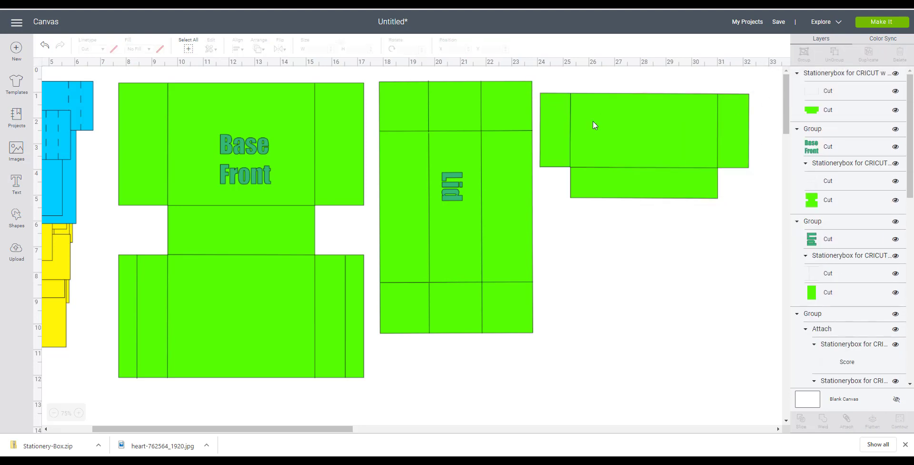
- Ungroup the lid piece and delete its "Lid" label text
{"action": "left_click", "coordinate": [459, 188]}
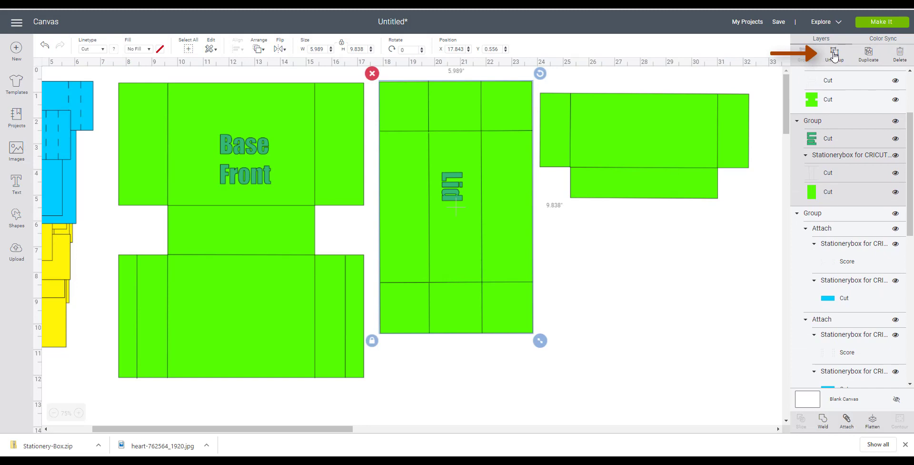
{"action": "left_click", "coordinate": [833, 55]}
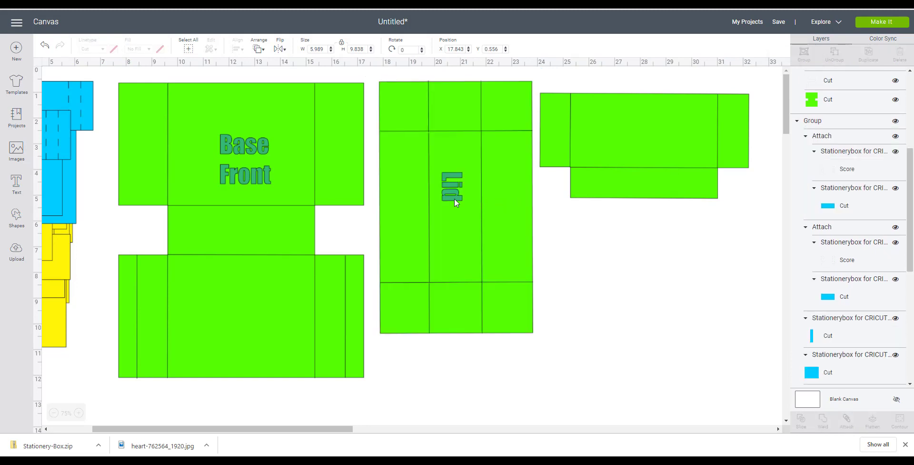
{"action": "left_click", "coordinate": [453, 198]}
{"action": "left_click", "coordinate": [453, 198]}
{"action": "left_click", "coordinate": [432, 164]}
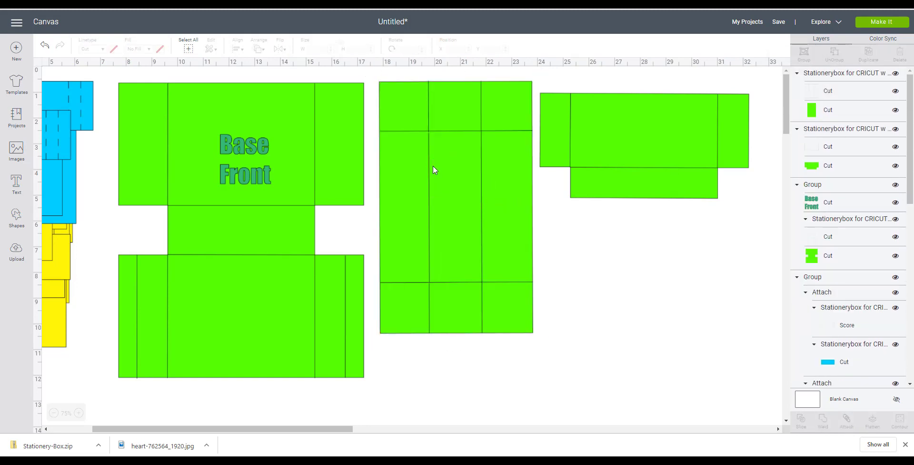
- Ungroup the base piece and delete its "Base Front" label text
{"action": "left_click", "coordinate": [249, 164]}
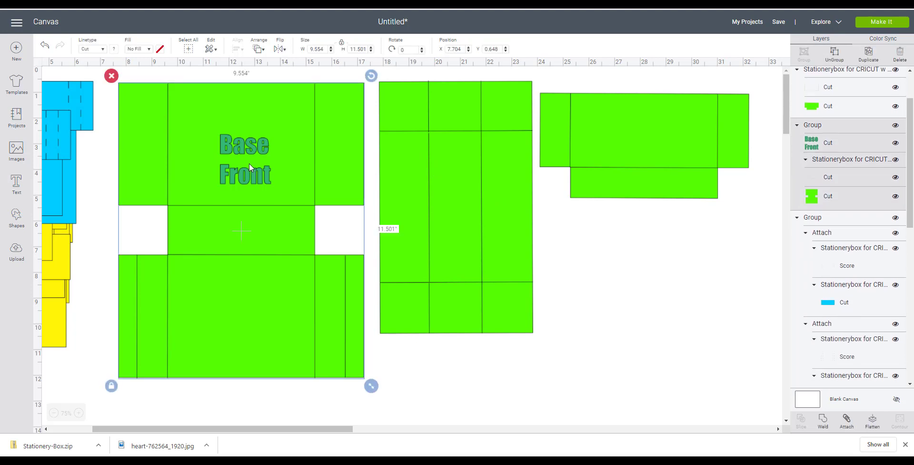
{"action": "right_click", "coordinate": [250, 164]}
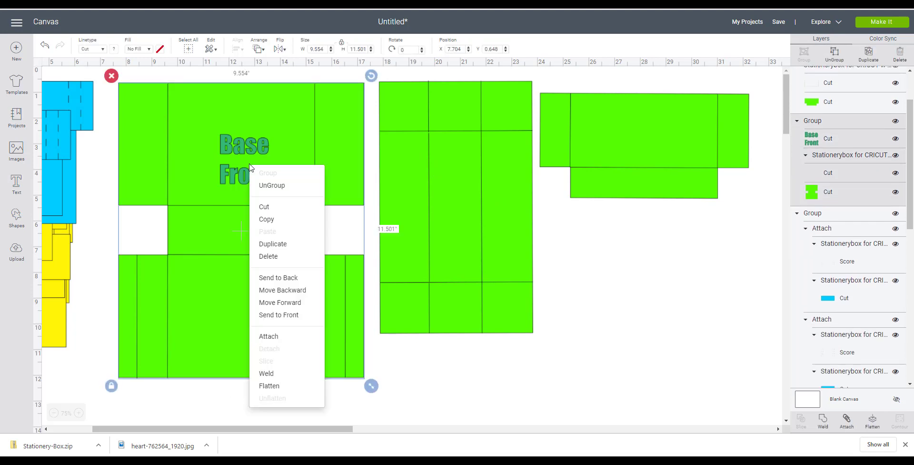
{"action": "left_click", "coordinate": [267, 186]}
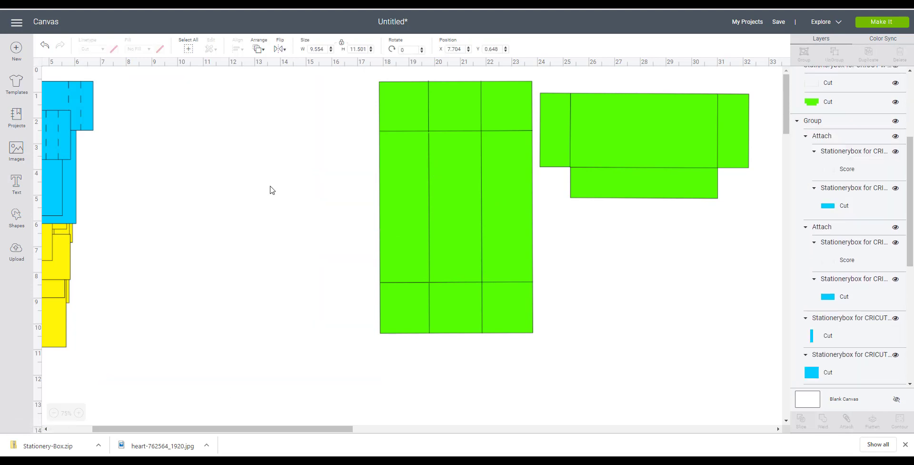
{"action": "left_click", "coordinate": [253, 179]}
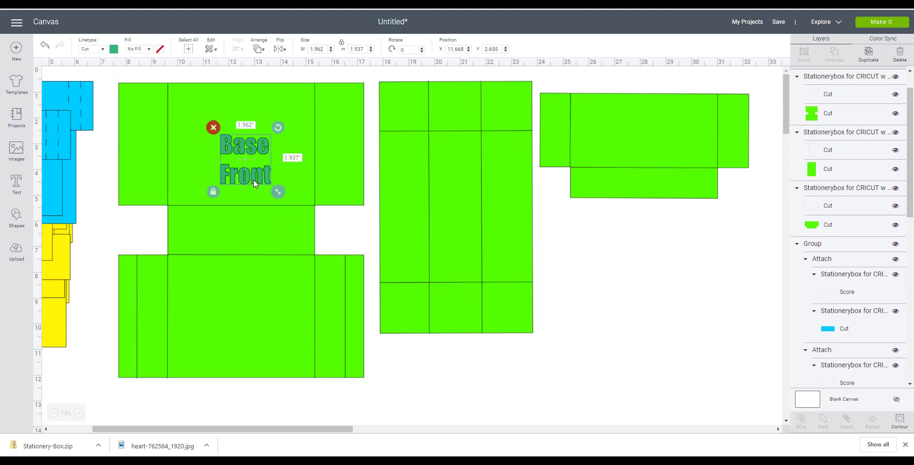
{"action": "left_click", "coordinate": [214, 124]}
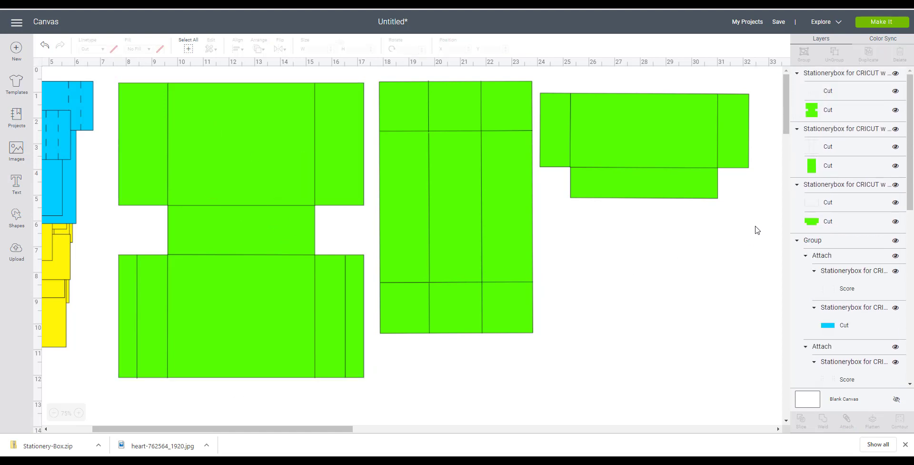
- Select and attach the large card divider's pieces, then set its fold-line layer to Score
{"action": "left_click_drag", "start_coordinate": [764, 225], "coordinate": [538, 88]}
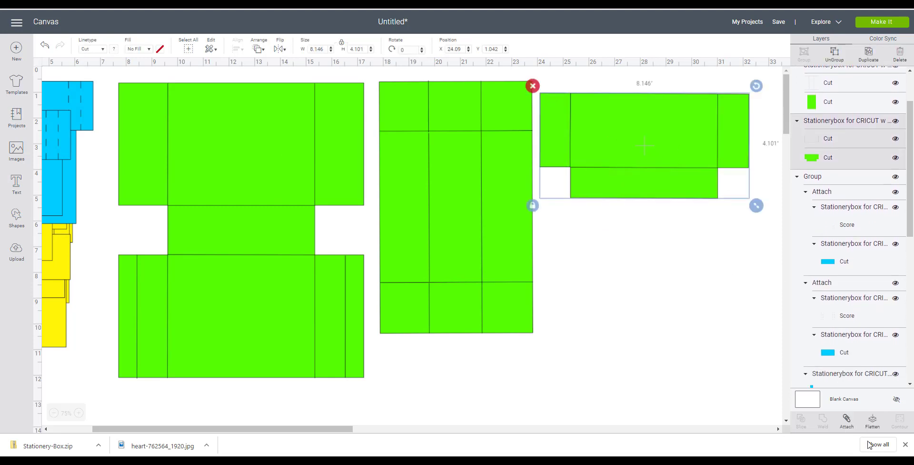
{"action": "left_click", "coordinate": [846, 421]}
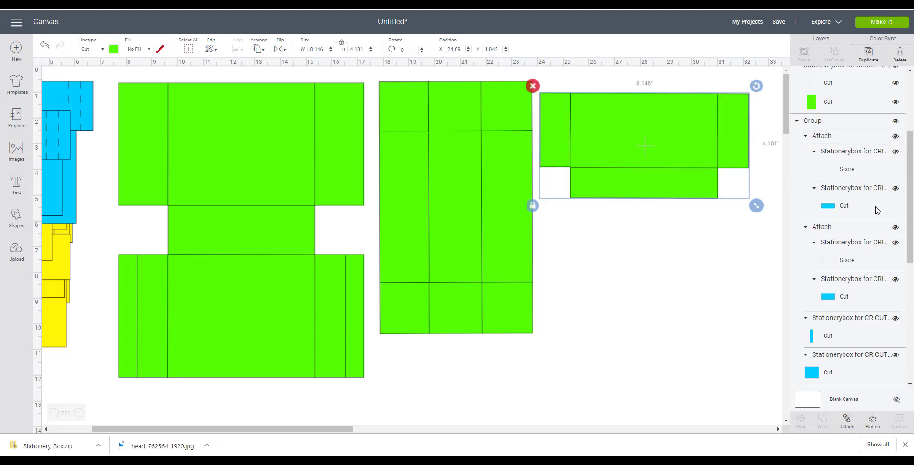
{"action": "scroll", "coordinate": [911, 229], "scroll_direction": "up", "scroll_amount": 3}
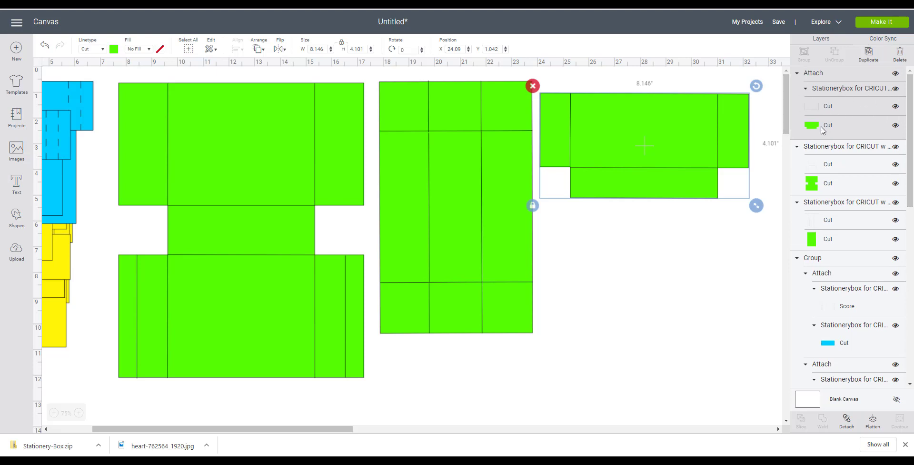
{"action": "left_click", "coordinate": [840, 106]}
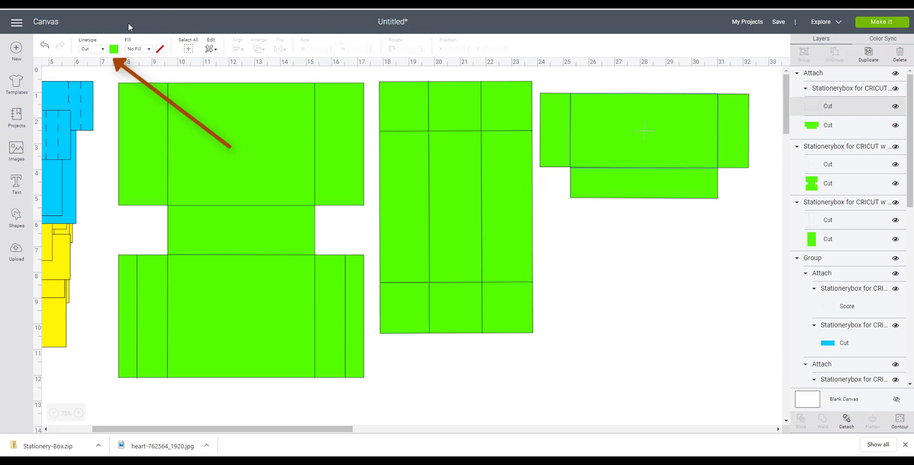
{"action": "left_click", "coordinate": [102, 52]}
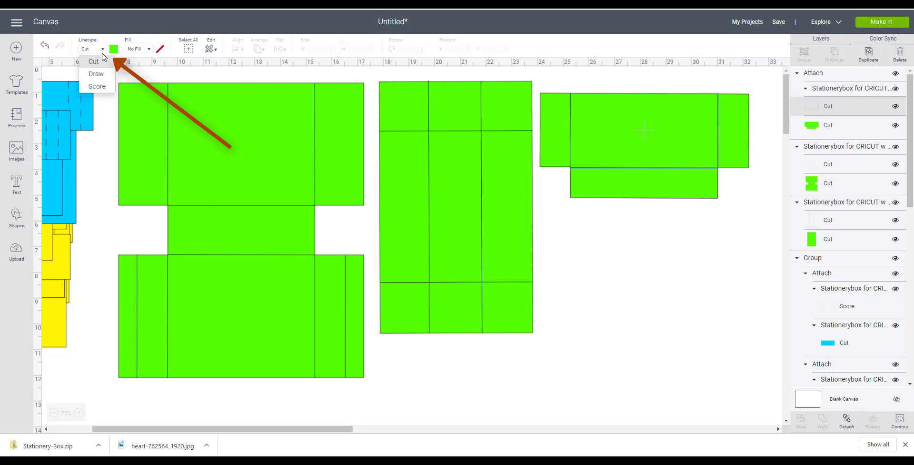
{"action": "left_click", "coordinate": [103, 86]}
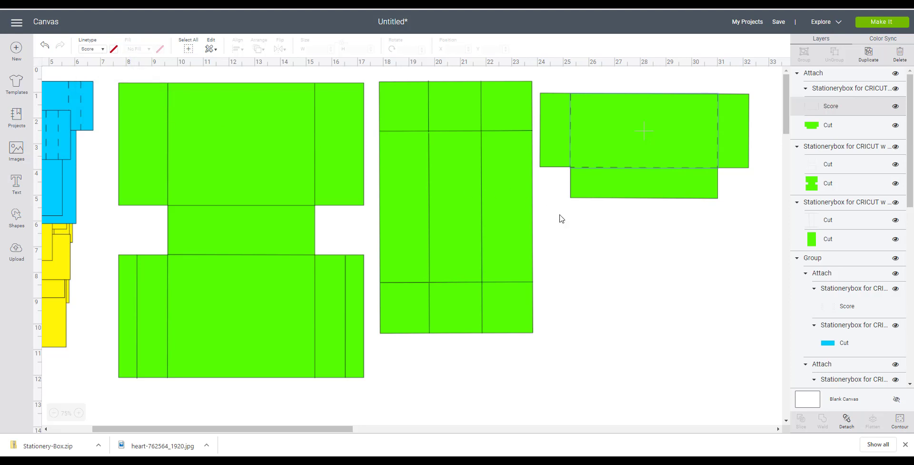
- Shift the large card divider and lid to the right, then select and attach the lid's pieces
{"action": "left_click_drag", "start_coordinate": [607, 171], "coordinate": [704, 150]}
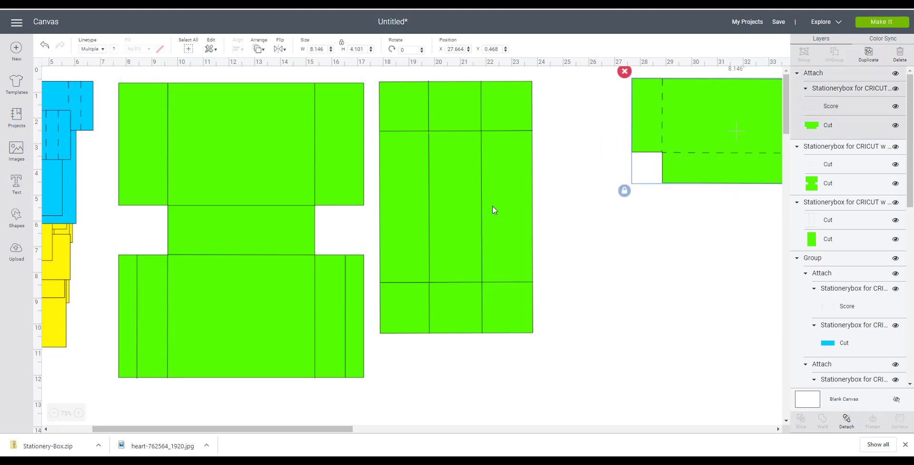
{"action": "left_click_drag", "start_coordinate": [500, 212], "coordinate": [552, 228]}
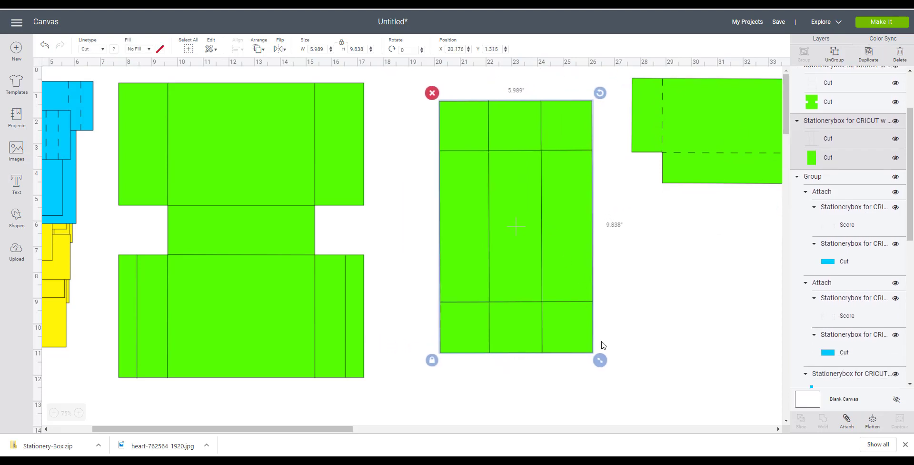
{"action": "left_click", "coordinate": [601, 375]}
{"action": "left_click_drag", "start_coordinate": [601, 375], "coordinate": [414, 96]}
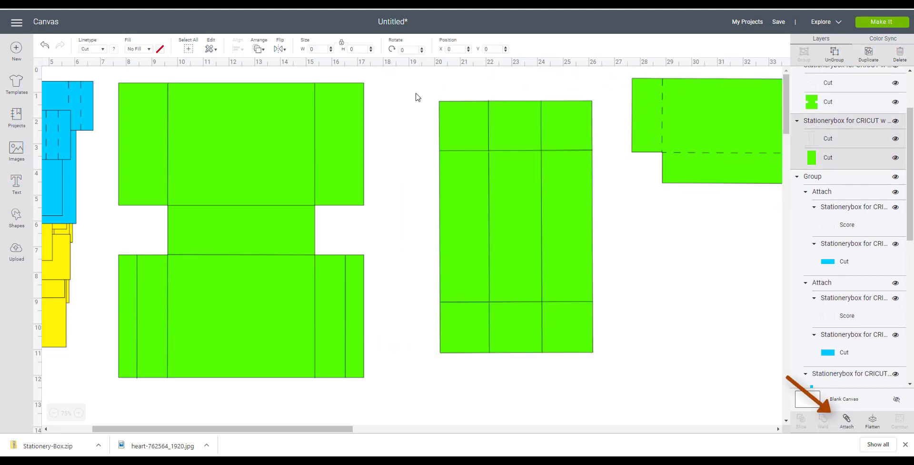
{"action": "left_click", "coordinate": [846, 421]}
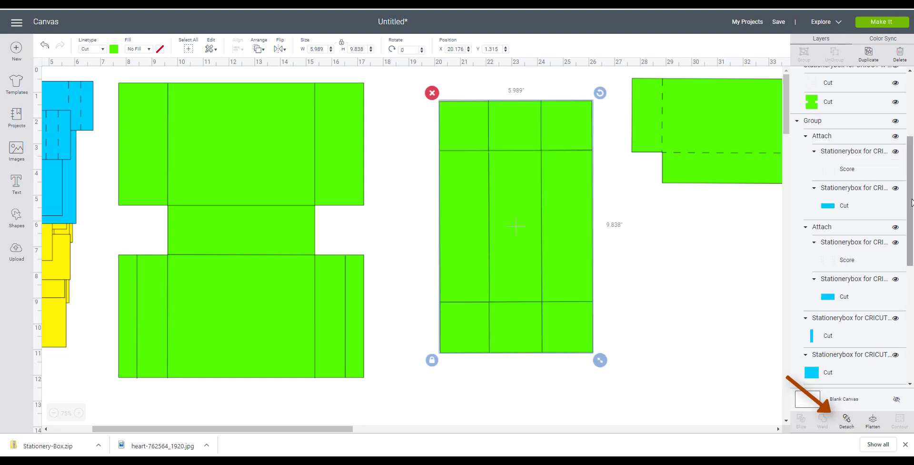
- Set the lid's fold-line layer to Score
{"action": "left_click_drag", "start_coordinate": [911, 202], "coordinate": [906, 124]}
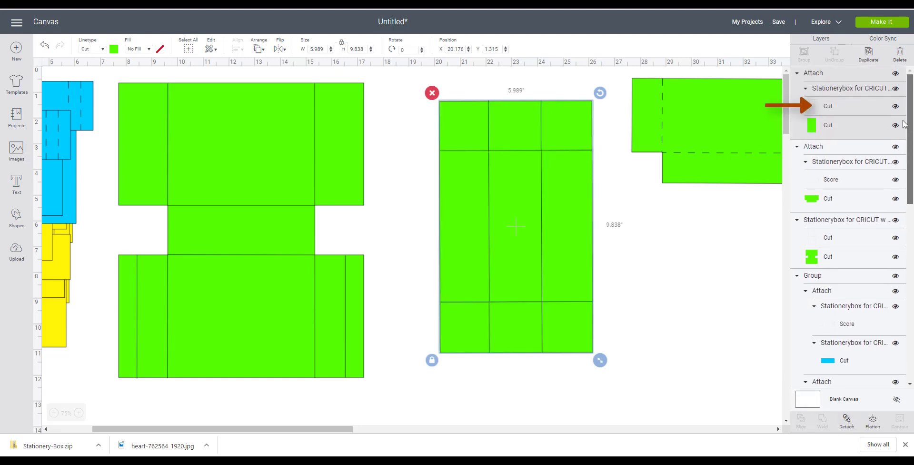
{"action": "left_click", "coordinate": [846, 112]}
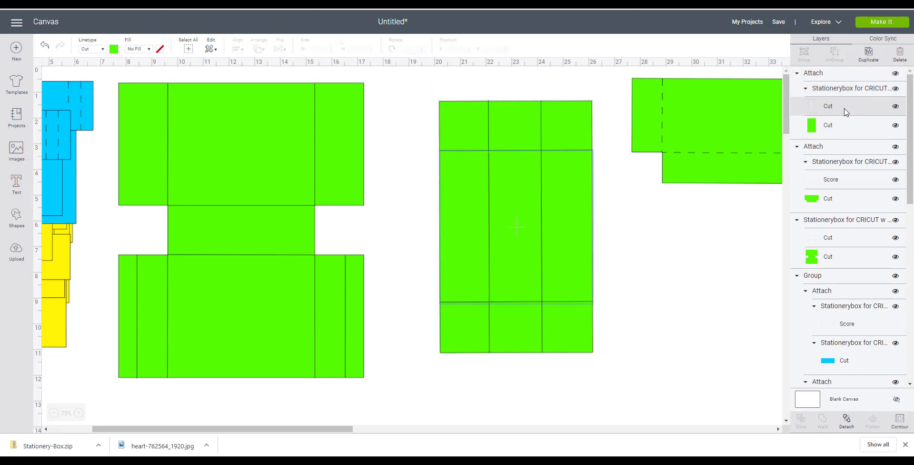
{"action": "left_click", "coordinate": [104, 49]}
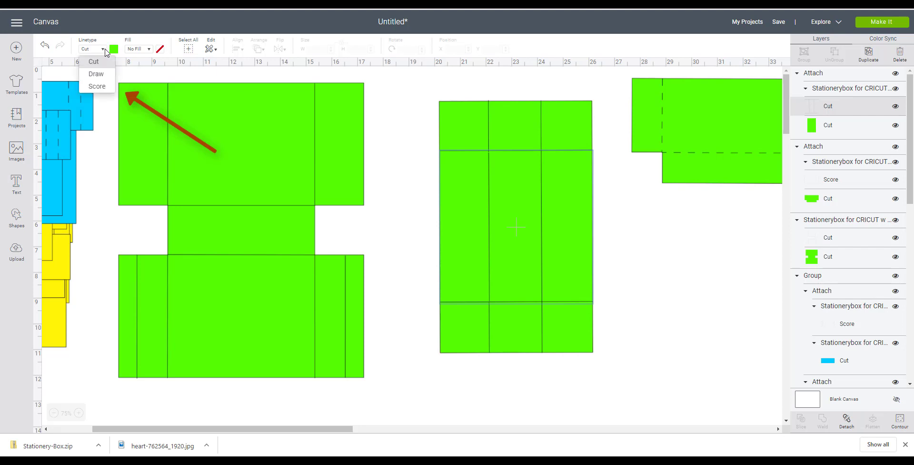
{"action": "left_click", "coordinate": [102, 87]}
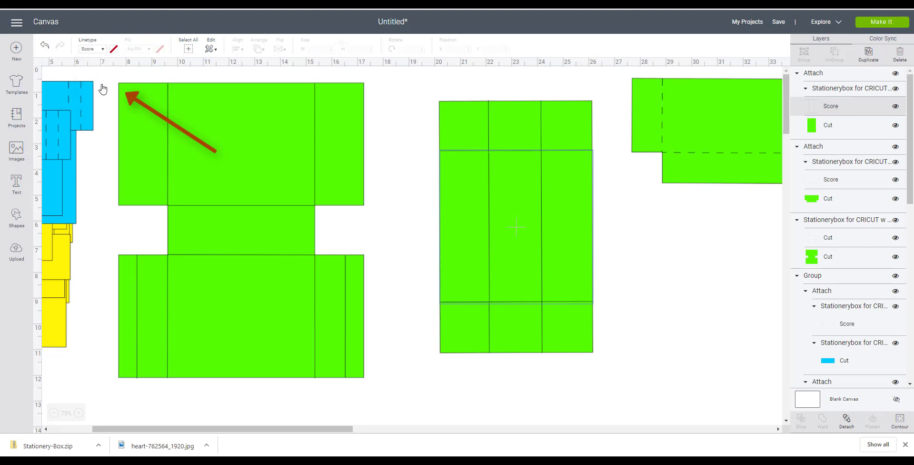
- Move the lid and base piece to the right, then select all of the base piece's parts and attach them
{"action": "left_click", "coordinate": [482, 281]}
{"action": "left_click_drag", "start_coordinate": [488, 282], "coordinate": [497, 288]}
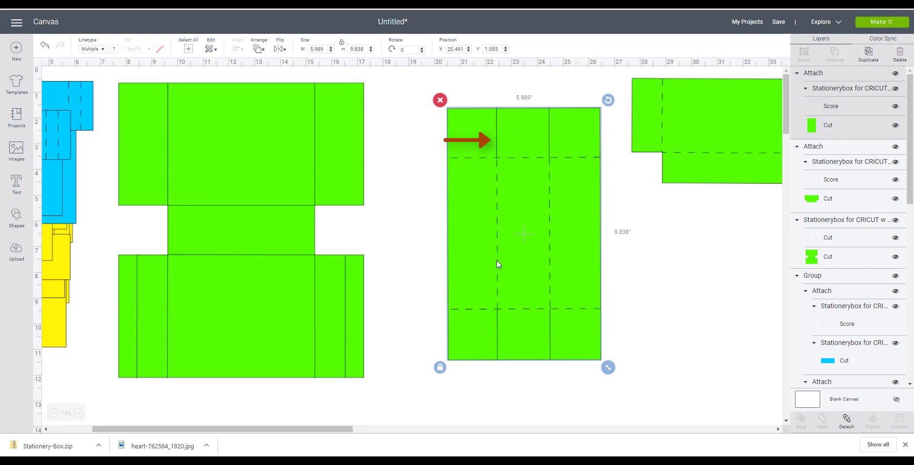
{"action": "left_click_drag", "start_coordinate": [498, 265], "coordinate": [688, 253]}
{"action": "left_click_drag", "start_coordinate": [224, 257], "coordinate": [387, 268]}
{"action": "left_click", "coordinate": [245, 94]}
{"action": "left_click_drag", "start_coordinate": [250, 80], "coordinate": [570, 400]}
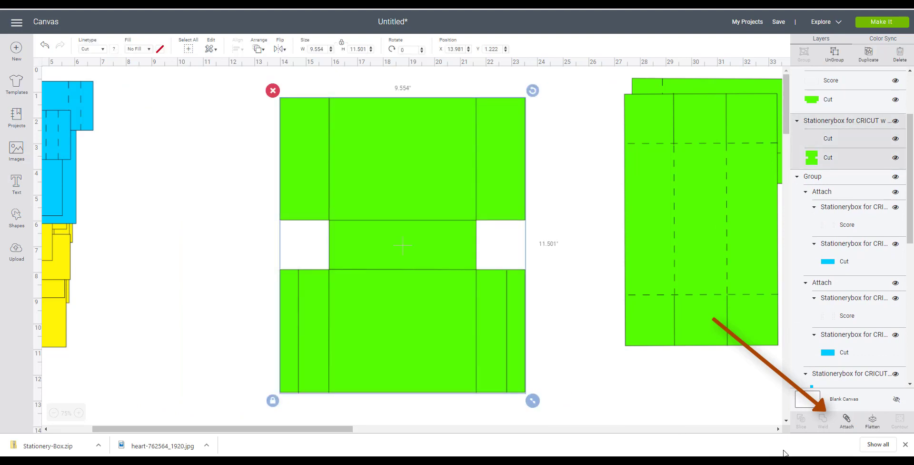
{"action": "left_click", "coordinate": [847, 420]}
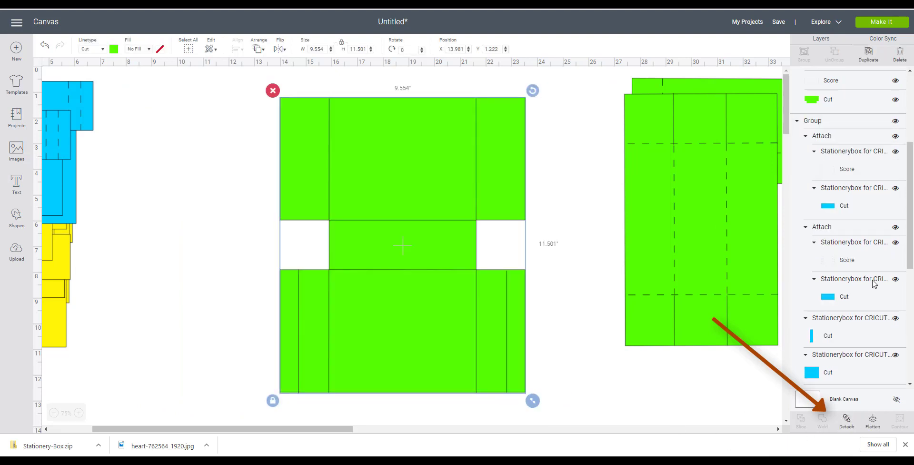
- Set the base piece's fold-line layer to Score
{"action": "left_click_drag", "start_coordinate": [912, 209], "coordinate": [912, 140]}
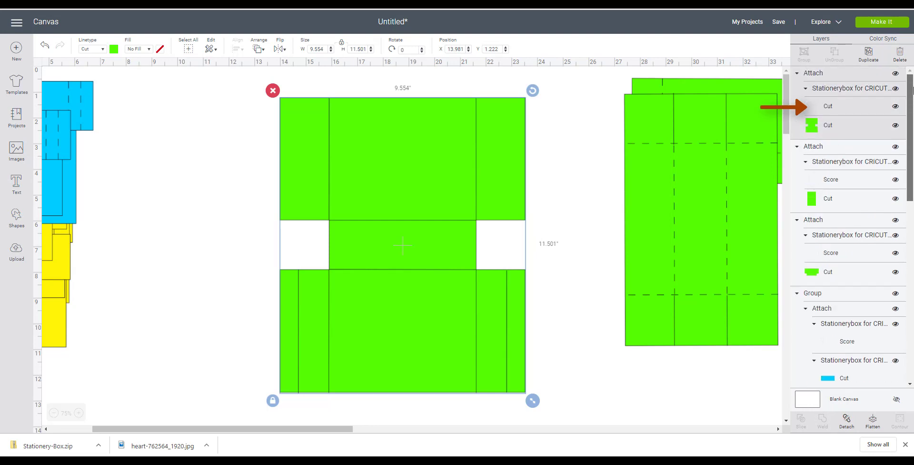
{"action": "left_click", "coordinate": [844, 110]}
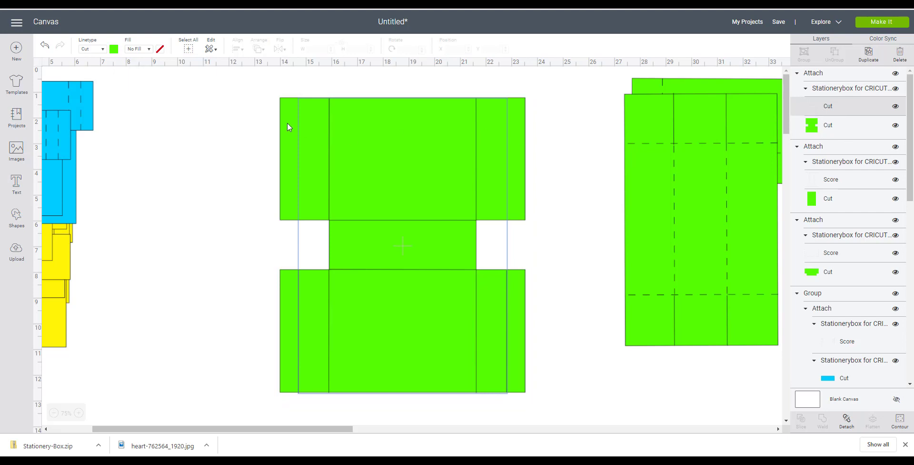
{"action": "left_click", "coordinate": [103, 50]}
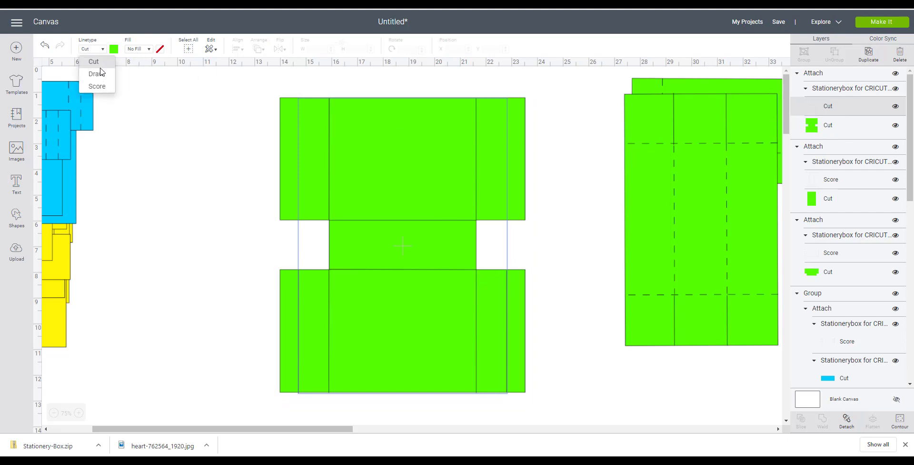
{"action": "left_click", "coordinate": [97, 86]}
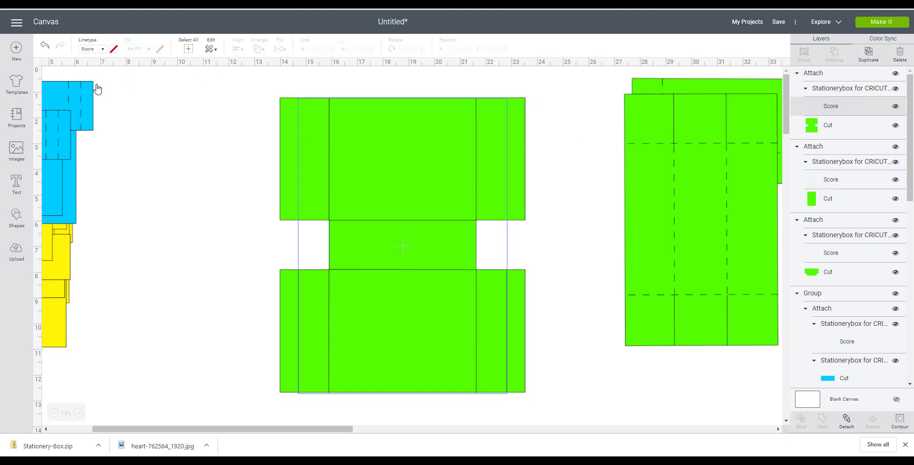
- Reposition the base piece and lid on the canvas
{"action": "left_click", "coordinate": [214, 182]}
{"action": "left_click_drag", "start_coordinate": [643, 234], "coordinate": [517, 233]}
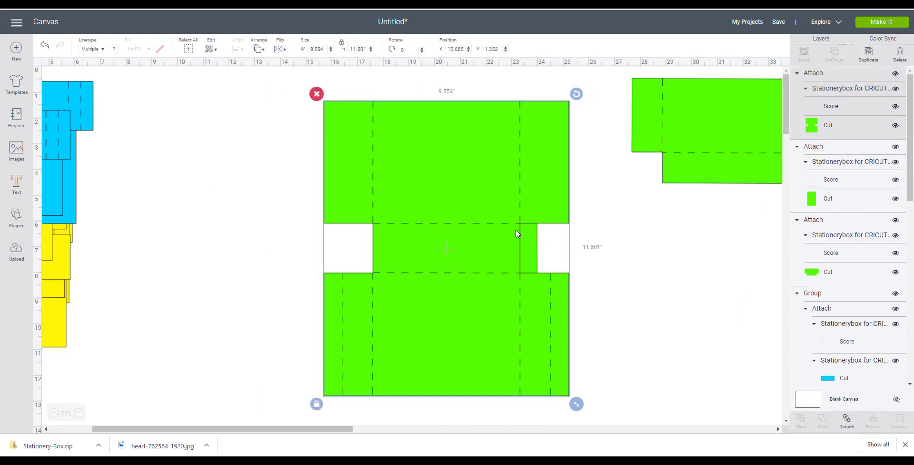
{"action": "left_click_drag", "start_coordinate": [714, 145], "coordinate": [430, 172]}
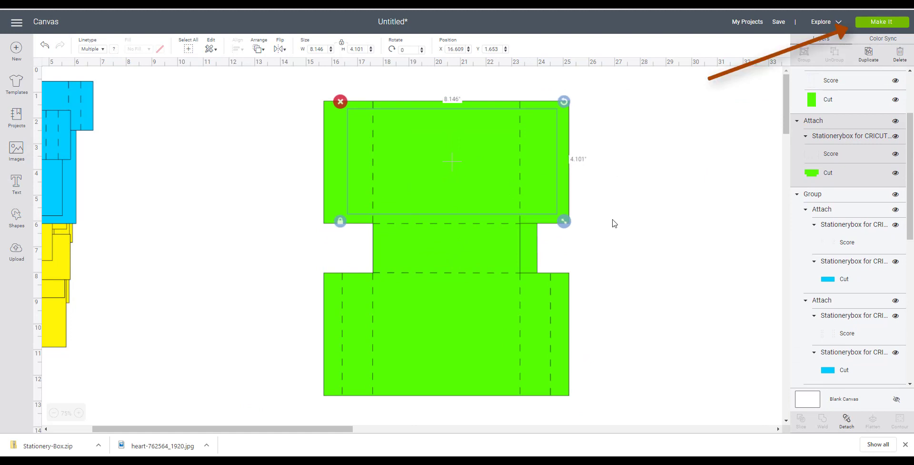
- Preview the mats in Make It, inspect the third mat's material size options, and cancel back to the canvas
{"action": "left_click", "coordinate": [876, 22]}
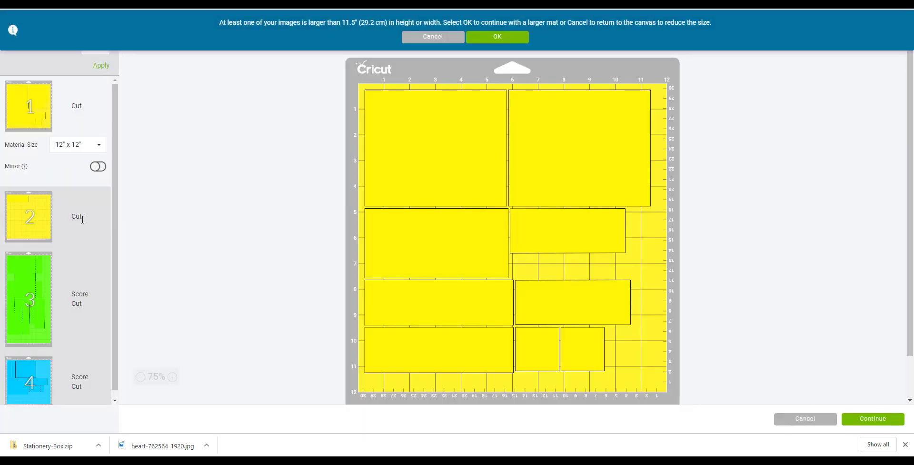
{"action": "left_click", "coordinate": [38, 302]}
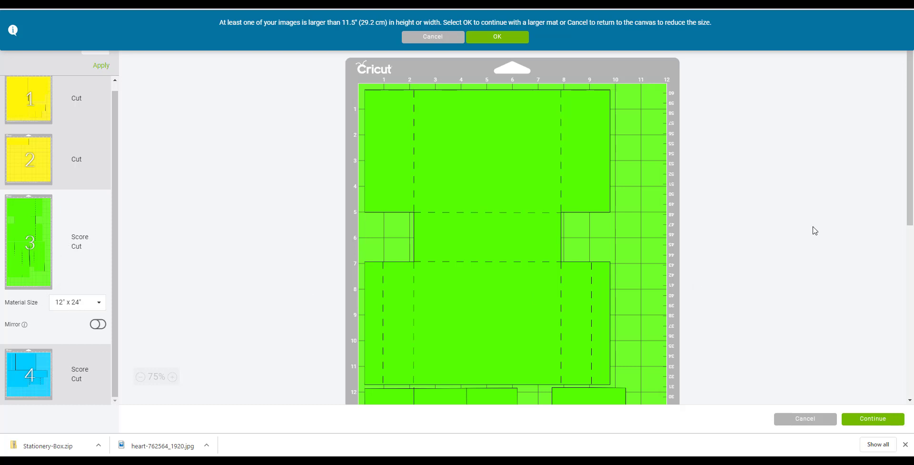
{"action": "mouse_move", "coordinate": [910, 115]}
{"action": "left_mouse_down"}
{"action": "mouse_move", "coordinate": [909, 242]}
{"action": "mouse_move", "coordinate": [898, 299]}
{"action": "mouse_move", "coordinate": [910, 124]}
{"action": "left_mouse_up"}
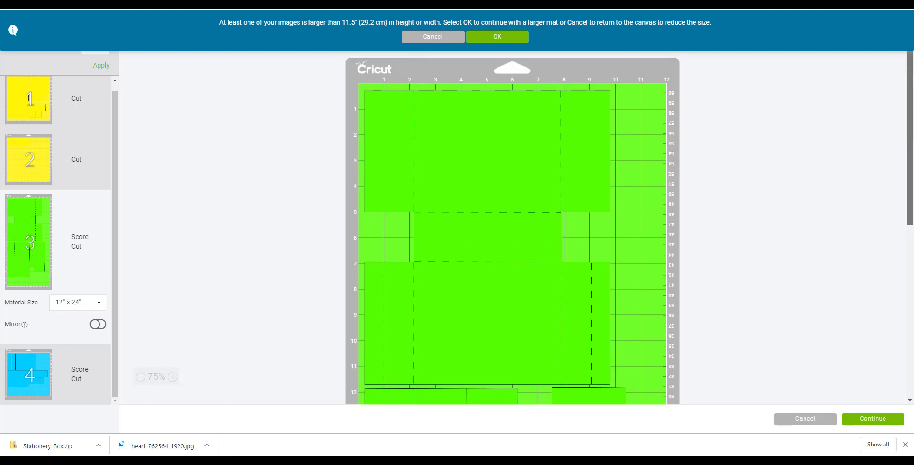
{"action": "left_click", "coordinate": [98, 304]}
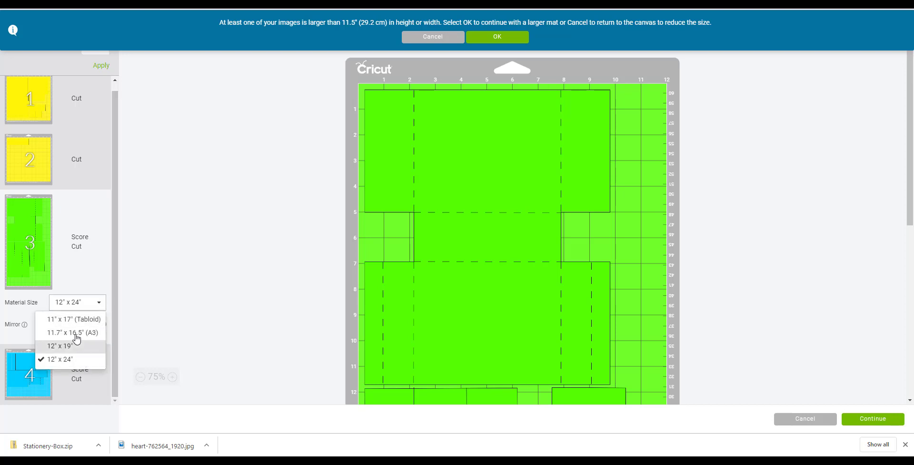
{"action": "scroll", "coordinate": [74, 334], "scroll_direction": "up", "scroll_amount": 1}
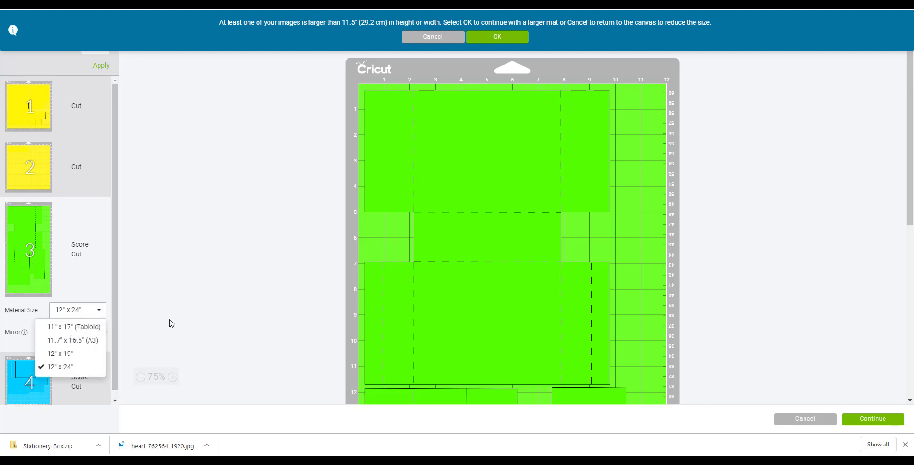
{"action": "left_click", "coordinate": [255, 260]}
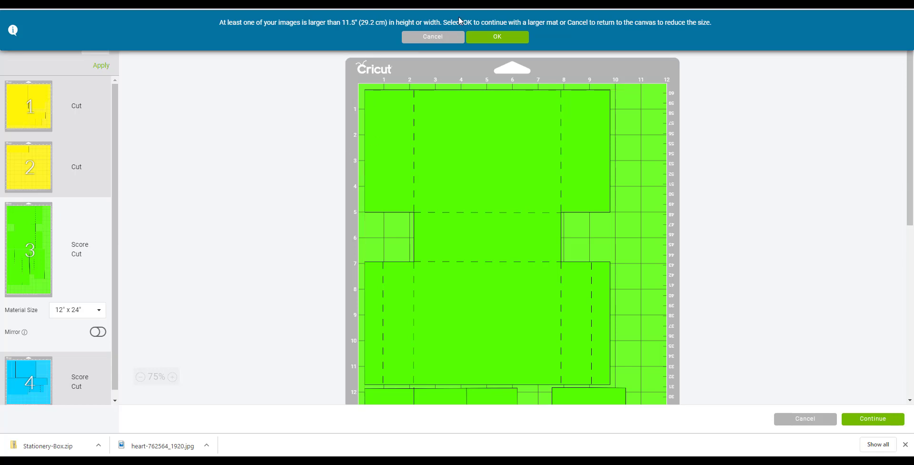
{"action": "left_click", "coordinate": [445, 38]}
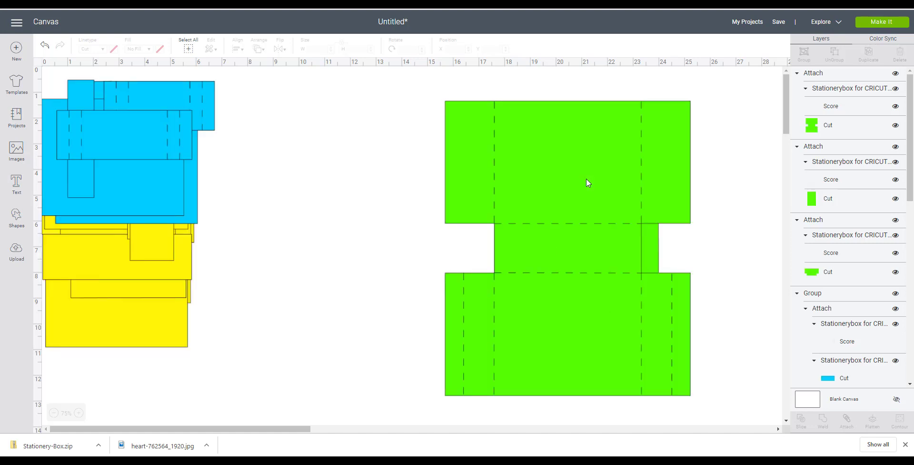
- Move the base piece and lid so they sit side by side without overlapping
{"action": "left_click_drag", "start_coordinate": [587, 180], "coordinate": [366, 164]}
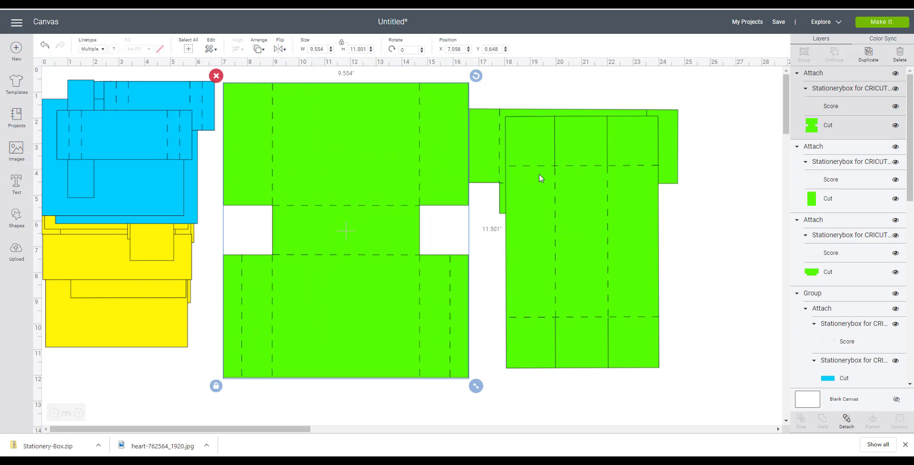
{"action": "left_click_drag", "start_coordinate": [539, 173], "coordinate": [584, 186]}
{"action": "left_click_drag", "start_coordinate": [521, 141], "coordinate": [570, 135]}
{"action": "left_click_drag", "start_coordinate": [404, 142], "coordinate": [416, 165]}
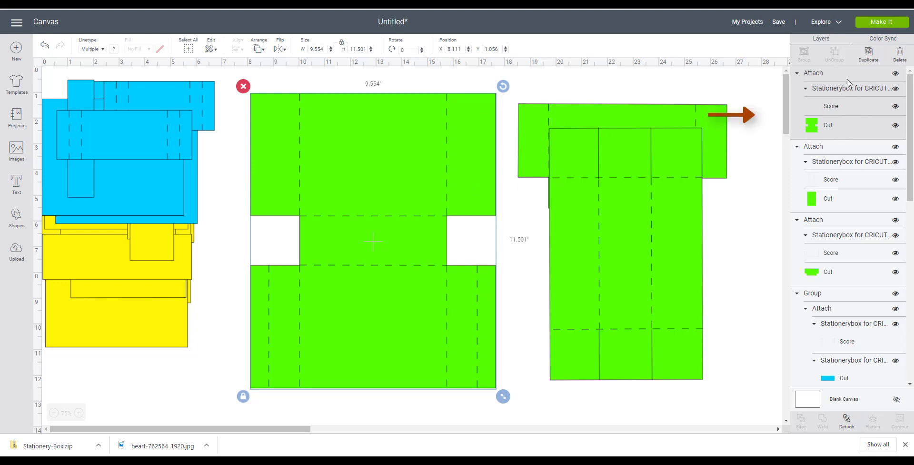
- Change the base piece's cut layer colour to light green
{"action": "left_click", "coordinate": [846, 131]}
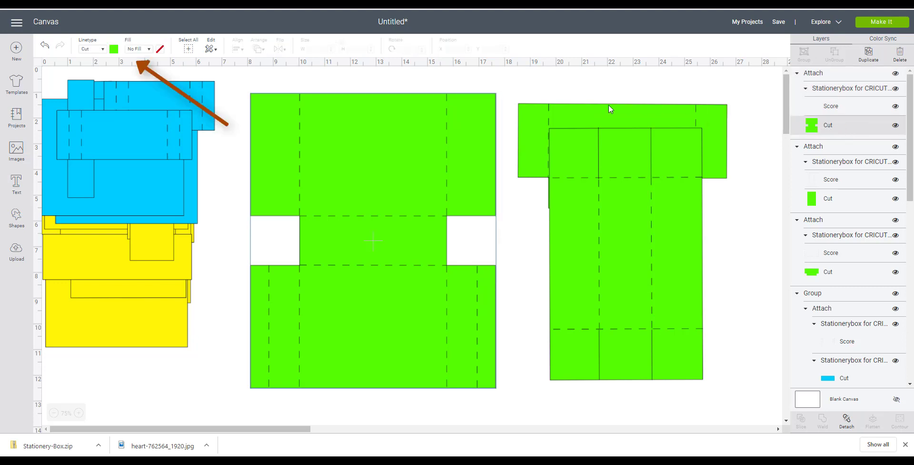
{"action": "left_click", "coordinate": [114, 49]}
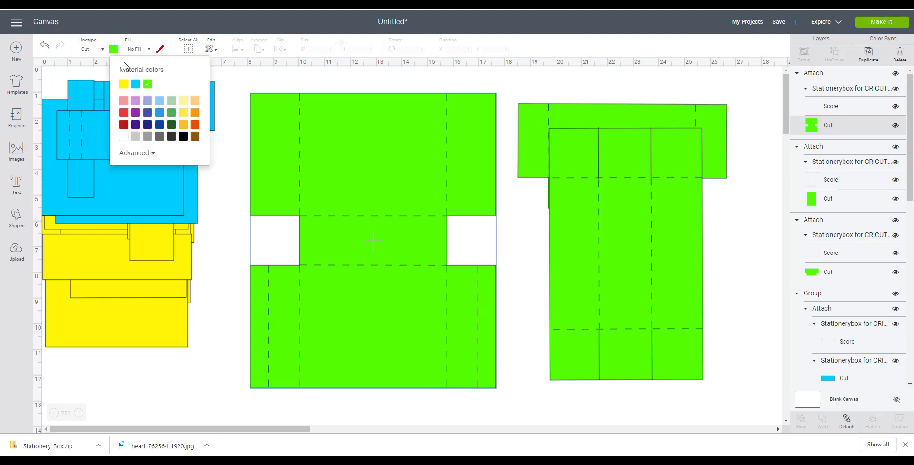
{"action": "left_click", "coordinate": [172, 101]}
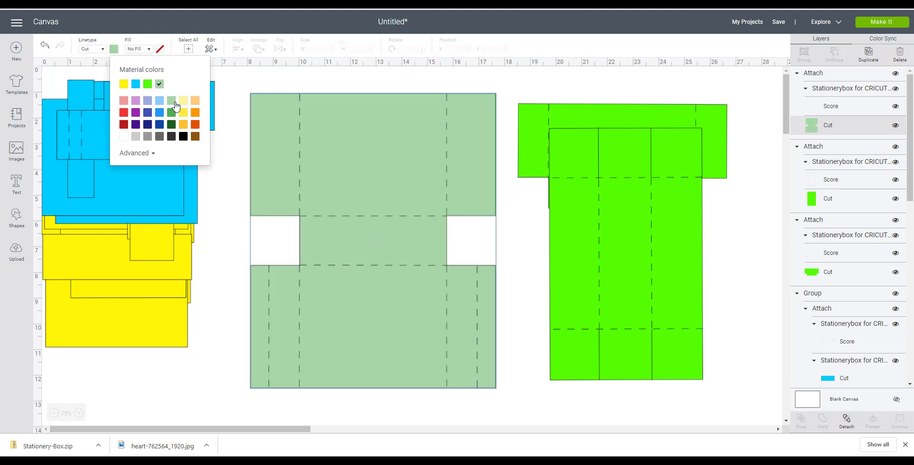
{"action": "left_click", "coordinate": [637, 86]}
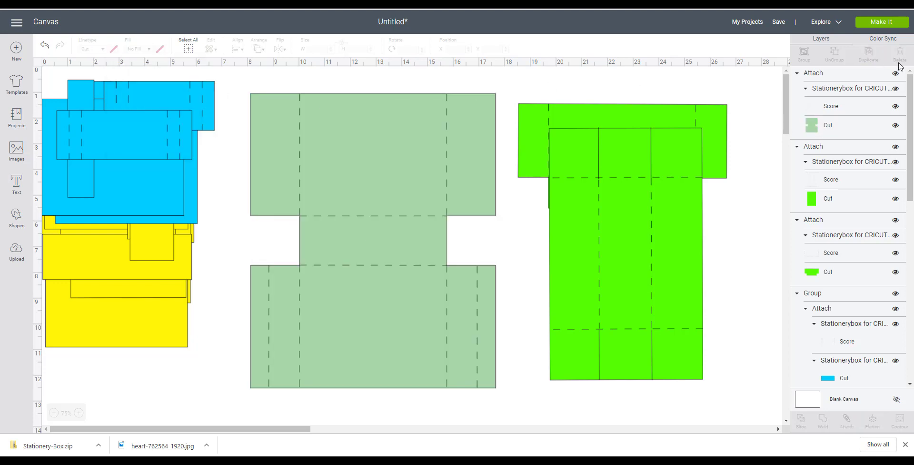
- Preview the five mats in Make It, checking the light green base mat, then cancel back to the canvas
{"action": "left_click", "coordinate": [881, 22]}
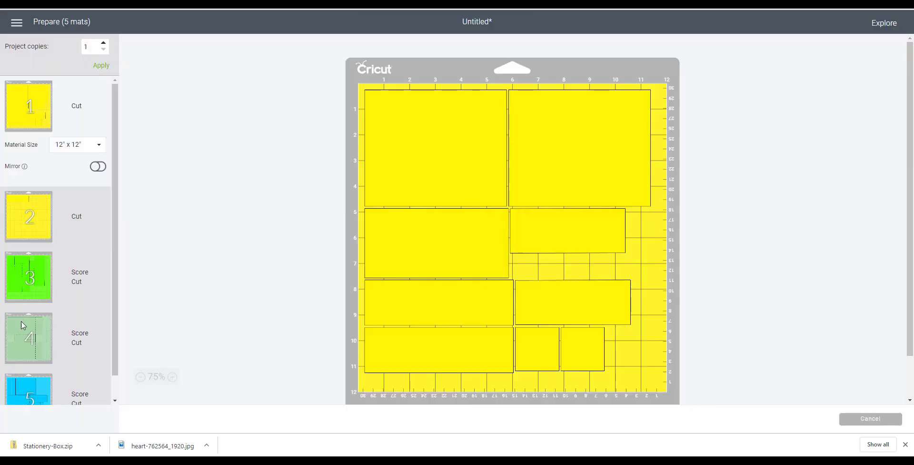
{"action": "left_click", "coordinate": [22, 325]}
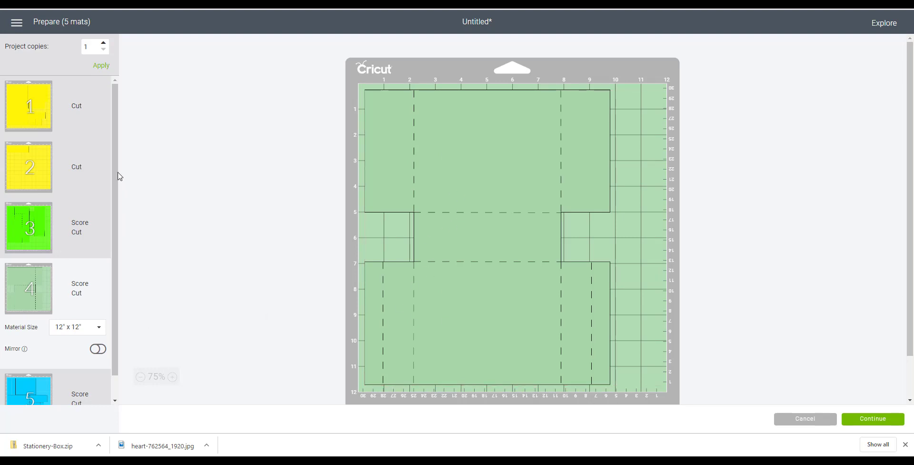
{"action": "scroll", "coordinate": [106, 266], "scroll_direction": "down", "scroll_amount": 1}
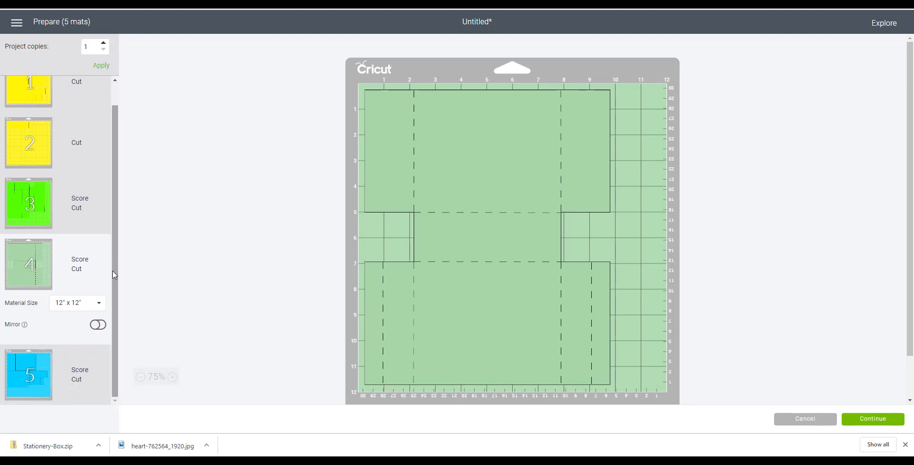
{"action": "scroll", "coordinate": [115, 276], "scroll_direction": "up", "scroll_amount": 1}
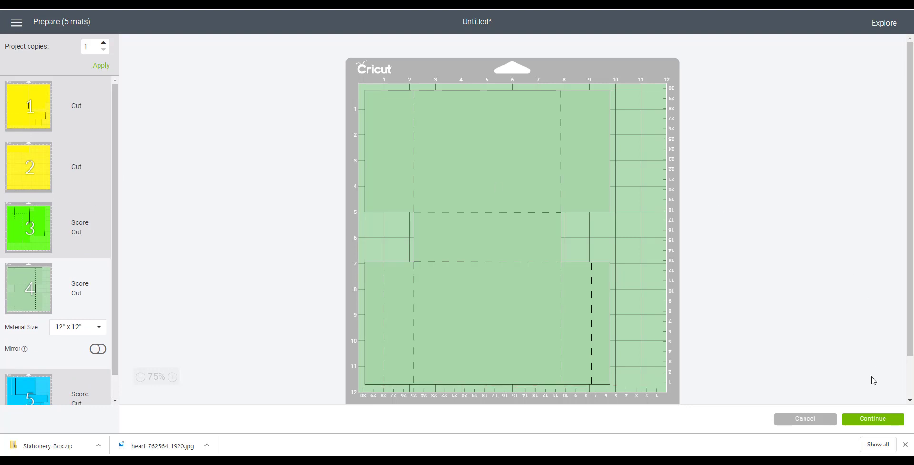
{"action": "left_click", "coordinate": [810, 419]}
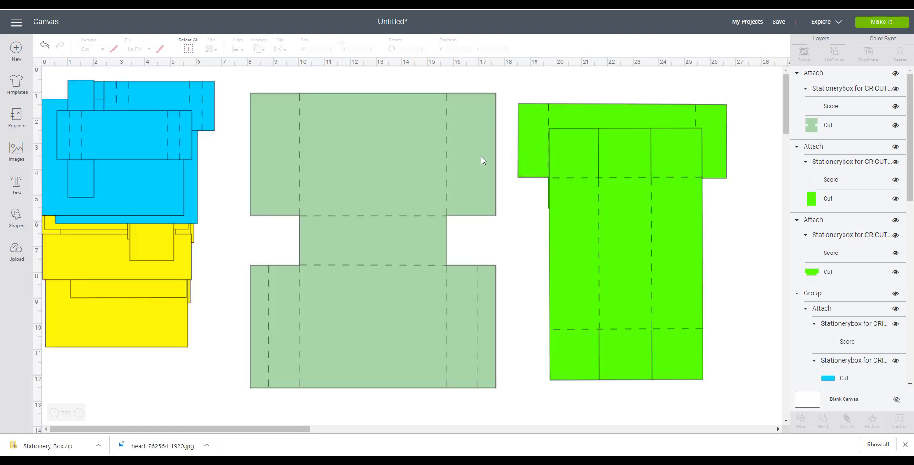
- Select the base piece, then switch to Silhouette Studio with the stationery box file open
{"action": "left_click", "coordinate": [413, 156]}
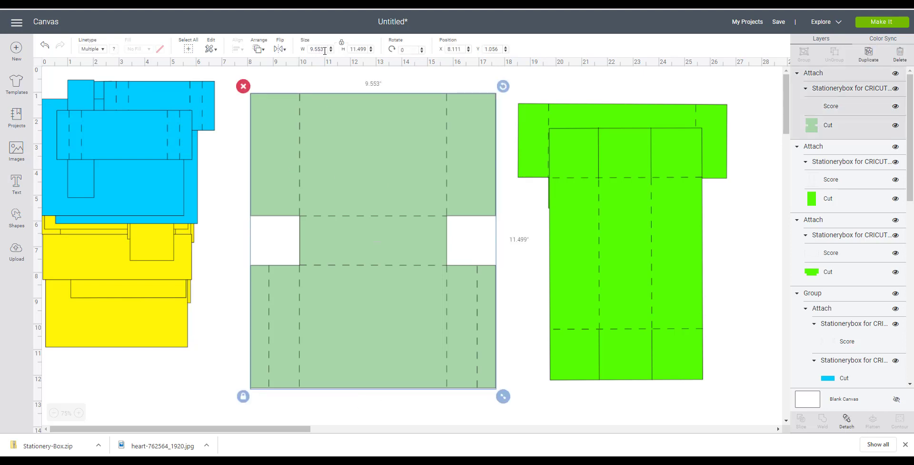
{"action": "left_click_drag", "start_coordinate": [326, 49], "coordinate": [305, 51]}
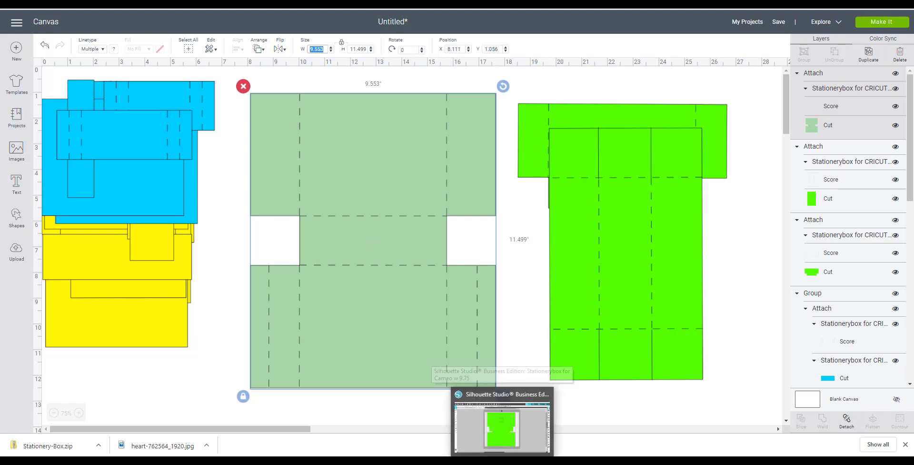
{"action": "left_click", "coordinate": [503, 419]}
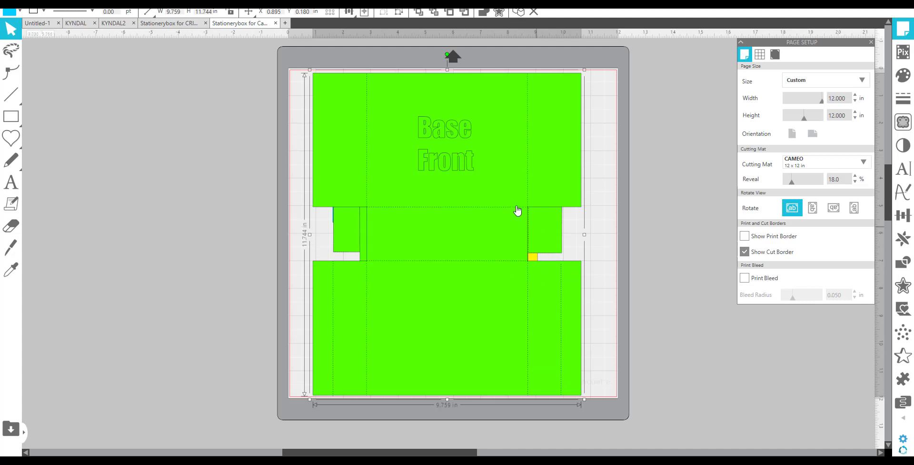
- Open the Send panel to view the cut settings, then return to the design view
{"action": "mouse_move", "coordinate": [498, 186]}
{"action": "left_mouse_down"}
{"action": "mouse_move", "coordinate": [375, 171]}
{"action": "mouse_move", "coordinate": [494, 178]}
{"action": "left_mouse_up"}
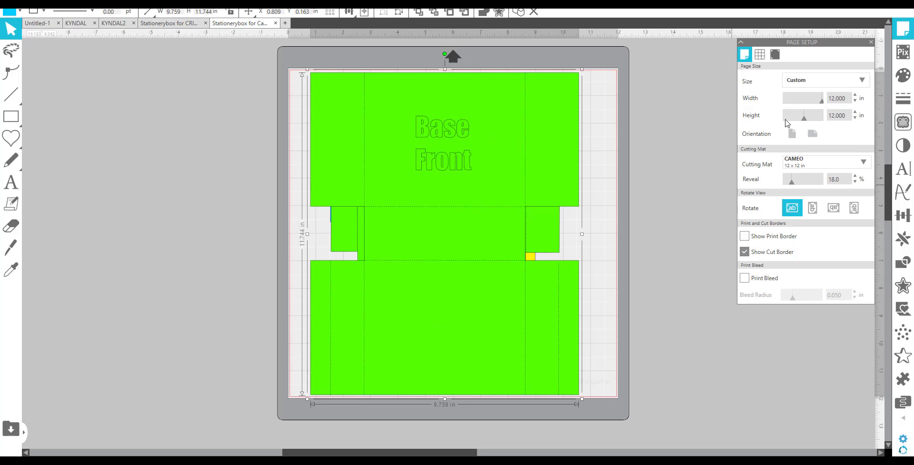
{"action": "left_click", "coordinate": [895, 5]}
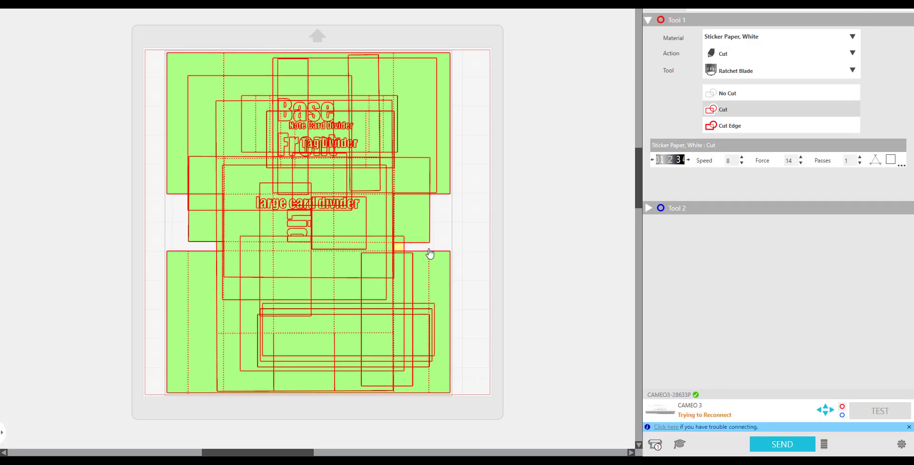
{"action": "left_click", "coordinate": [746, 5]}
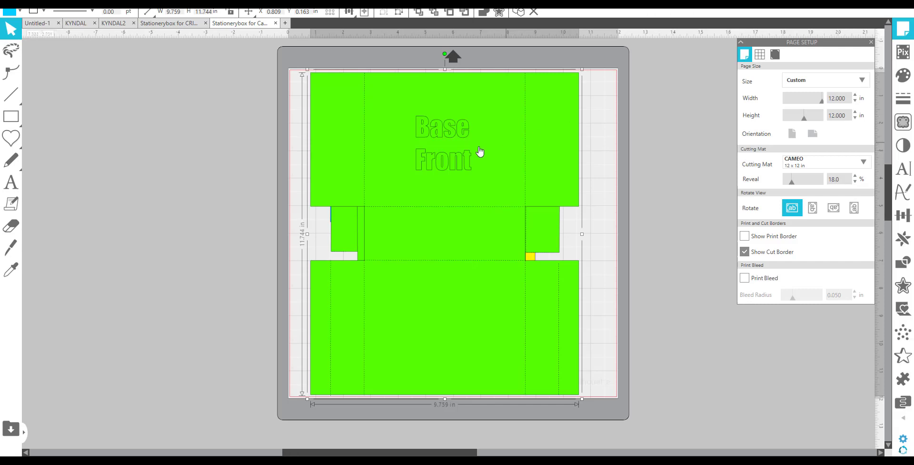
{"action": "left_click_drag", "start_coordinate": [447, 179], "coordinate": [405, 174]}
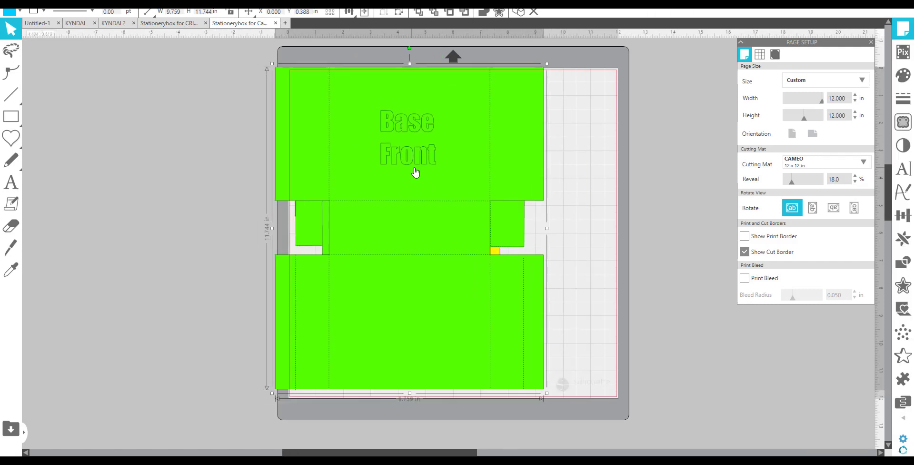
- Ungroup the design and drag the base piece and large card divider off the mat to separate them
{"action": "right_click", "coordinate": [415, 168]}
{"action": "left_click", "coordinate": [442, 324]}
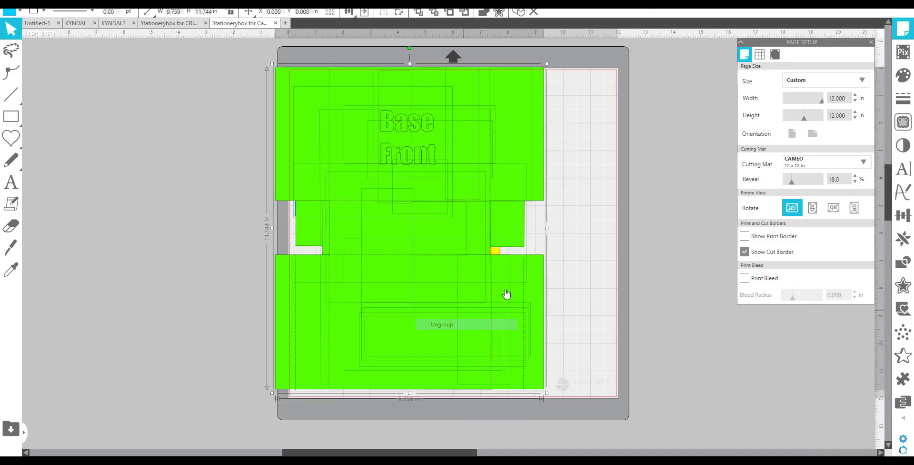
{"action": "left_click", "coordinate": [584, 300]}
{"action": "left_click_drag", "start_coordinate": [469, 259], "coordinate": [189, 256]}
{"action": "left_click_drag", "start_coordinate": [422, 254], "coordinate": [174, 219]}
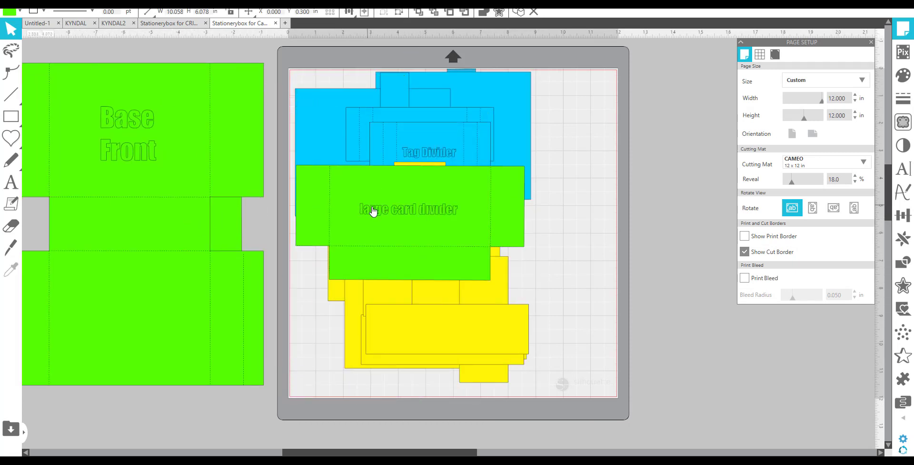
- Move the large card divider and the yellow pieces off the mat, leaving only the blue pieces on it
{"action": "left_click_drag", "start_coordinate": [373, 210], "coordinate": [129, 183]}
{"action": "left_click_drag", "start_coordinate": [543, 387], "coordinate": [324, 167]}
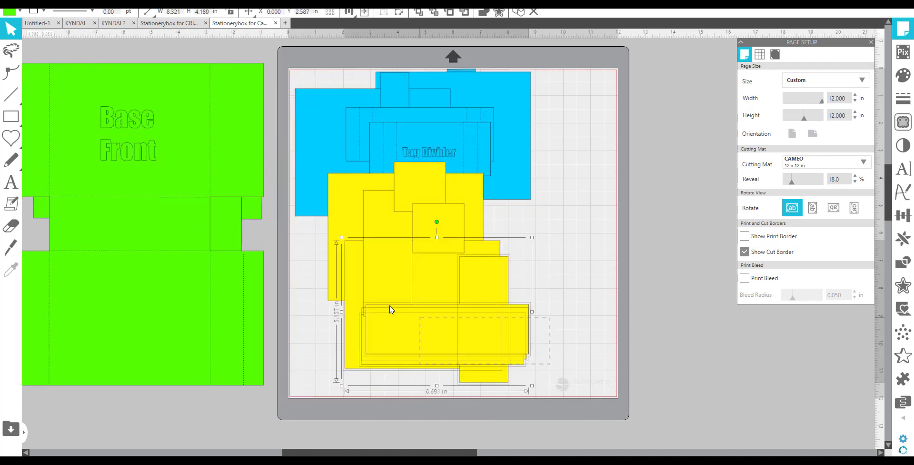
{"action": "left_click_drag", "start_coordinate": [388, 299], "coordinate": [130, 396]}
{"action": "left_click", "coordinate": [402, 260]}
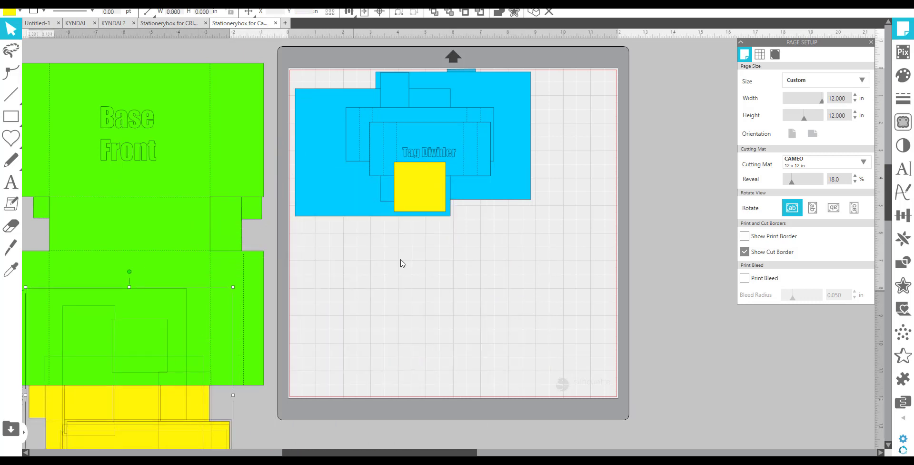
- Move the remaining yellow square off the mat and spread the Tag Divider and Note Card Divider across the lower mat
{"action": "left_click_drag", "start_coordinate": [422, 206], "coordinate": [166, 356]}
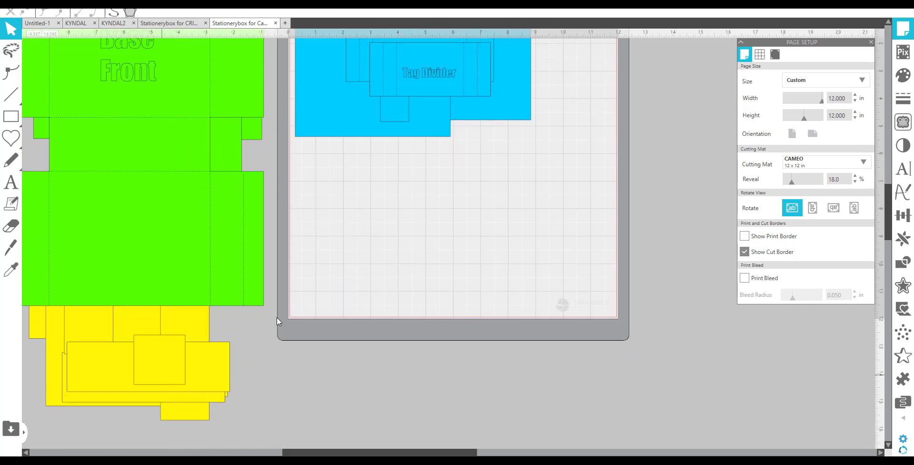
{"action": "left_click_drag", "start_coordinate": [443, 83], "coordinate": [381, 245]}
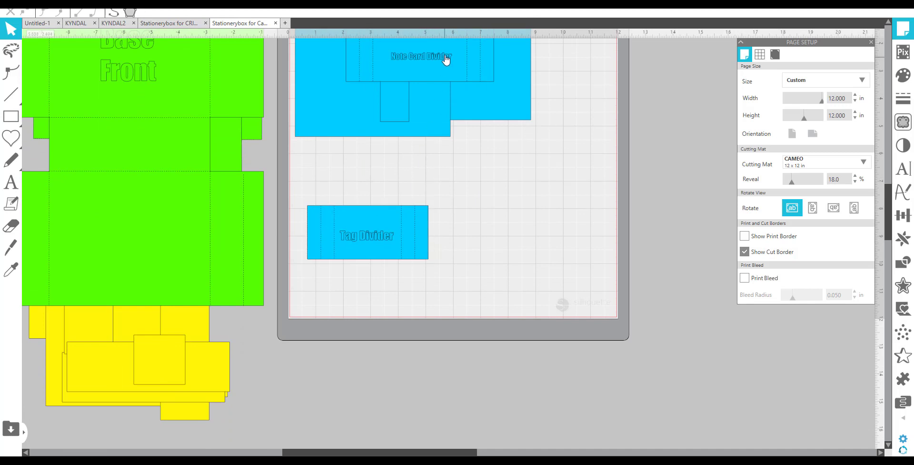
{"action": "left_click_drag", "start_coordinate": [445, 59], "coordinate": [515, 244]}
{"action": "scroll", "coordinate": [584, 257], "scroll_direction": "up", "scroll_amount": 2}
{"action": "scroll", "coordinate": [591, 251], "scroll_direction": "up", "scroll_amount": 1}
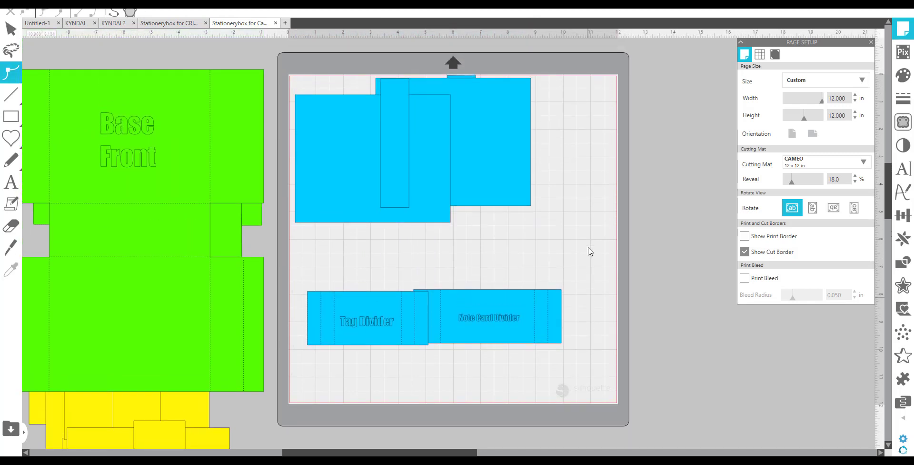
- Open the Send view and drag the overlapping blue pieces apart on the mat
{"action": "left_click", "coordinate": [880, 3]}
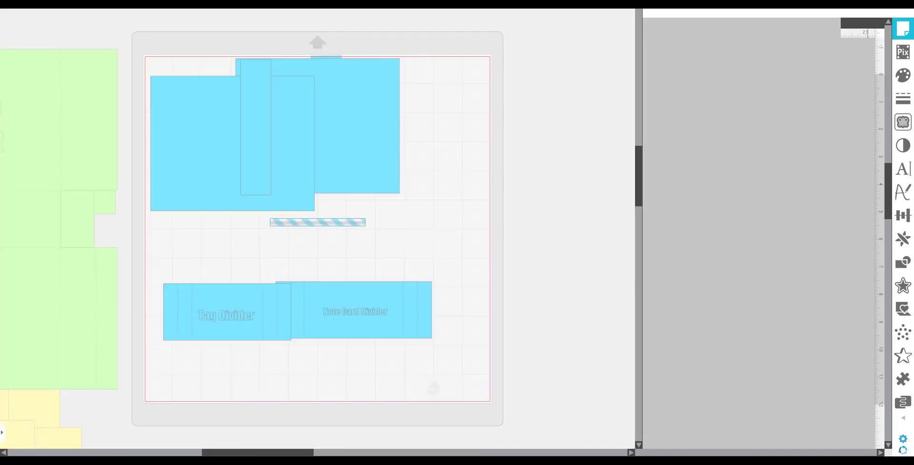
{"action": "scroll", "coordinate": [495, 225], "scroll_direction": "up", "scroll_amount": 2}
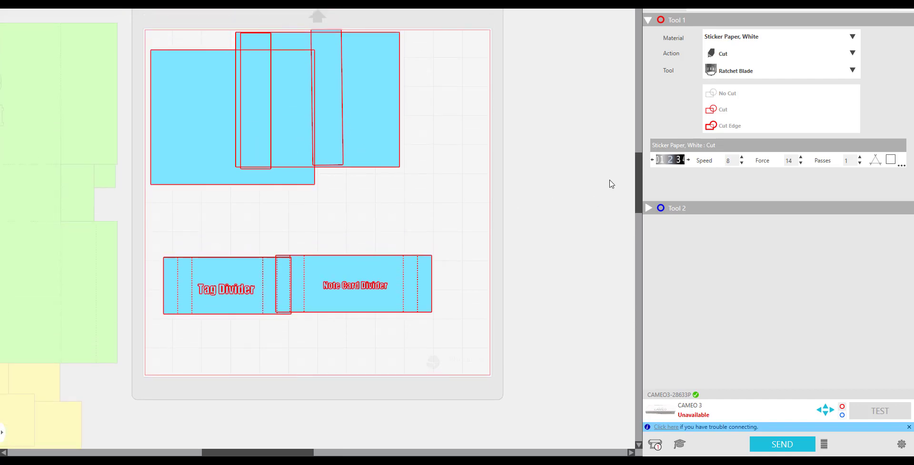
{"action": "left_click_drag", "start_coordinate": [363, 116], "coordinate": [412, 181]}
{"action": "left_click_drag", "start_coordinate": [369, 300], "coordinate": [421, 344]}
{"action": "left_click_drag", "start_coordinate": [254, 302], "coordinate": [249, 335]}
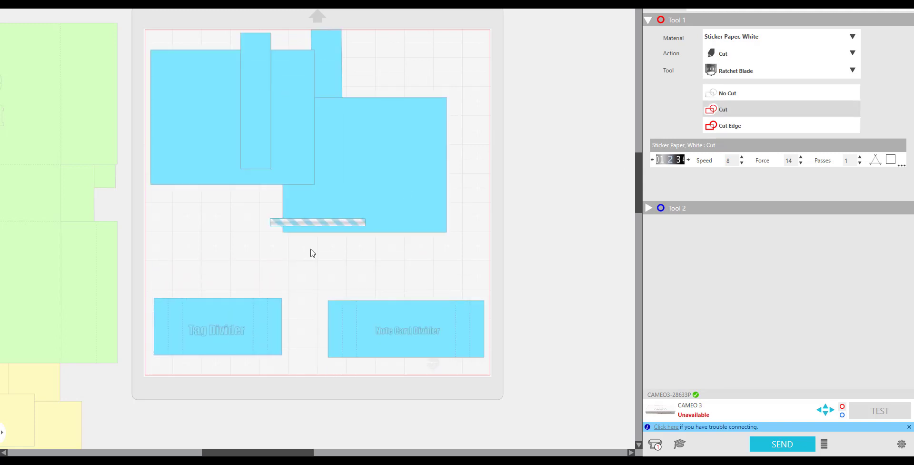
{"action": "left_click", "coordinate": [310, 253]}
{"action": "left_click_drag", "start_coordinate": [397, 171], "coordinate": [436, 232]}
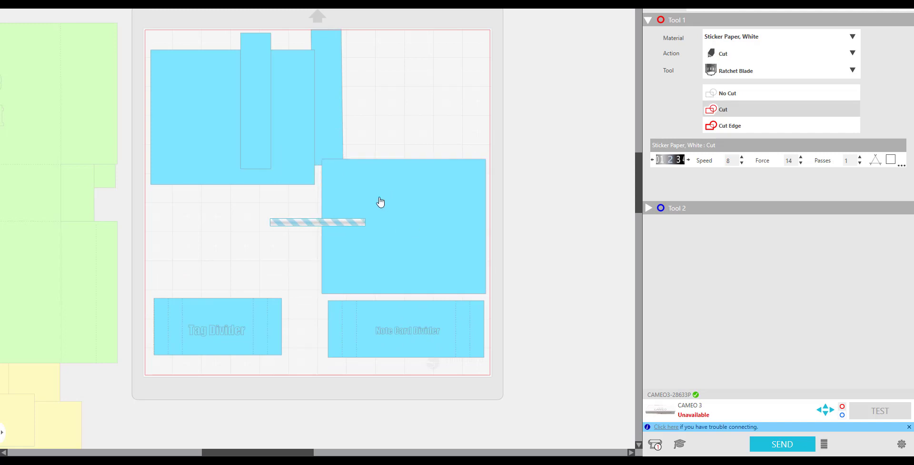
- Reposition the two large rectangles and the narrow strips in the Send view so no blue pieces overlap
{"action": "left_click_drag", "start_coordinate": [337, 119], "coordinate": [451, 116]}
{"action": "left_click_drag", "start_coordinate": [212, 159], "coordinate": [211, 251]}
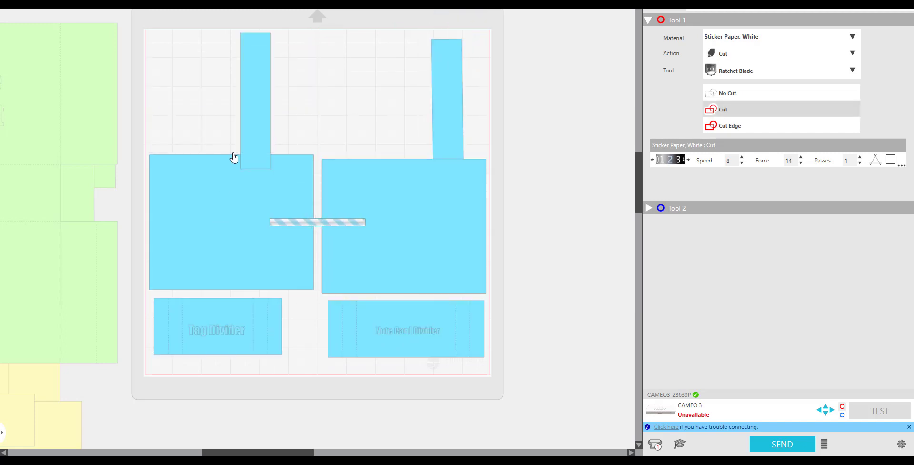
{"action": "left_click_drag", "start_coordinate": [260, 102], "coordinate": [232, 109]}
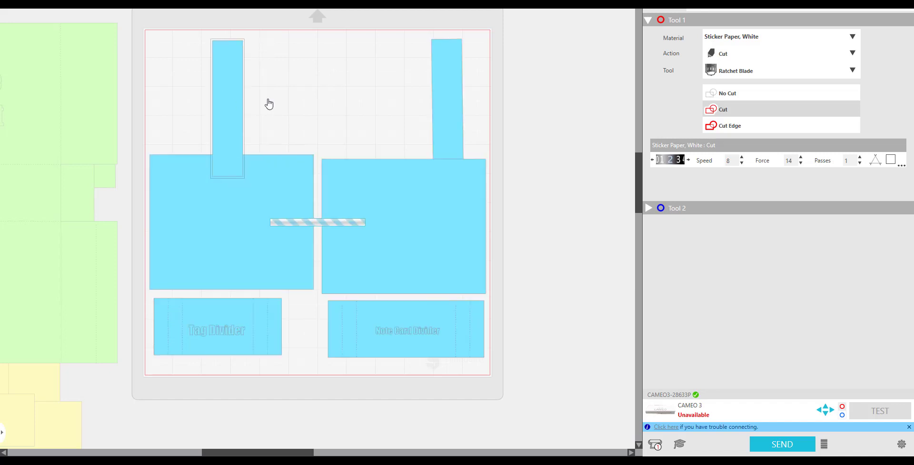
{"action": "left_click_drag", "start_coordinate": [439, 95], "coordinate": [283, 90]}
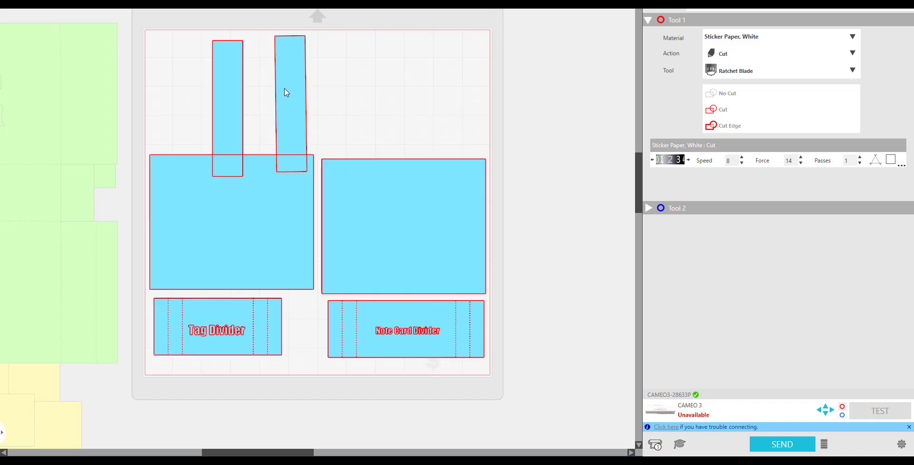
{"action": "left_click_drag", "start_coordinate": [381, 160], "coordinate": [376, 72]}
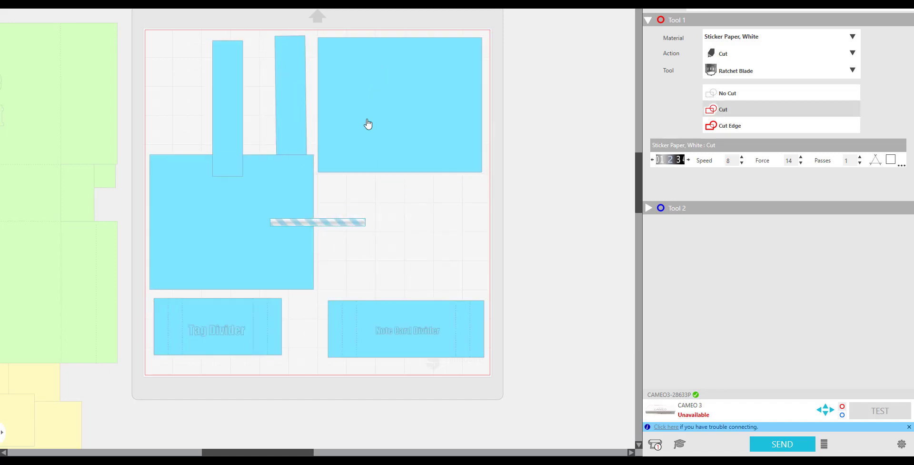
{"action": "left_click_drag", "start_coordinate": [255, 241], "coordinate": [258, 178]}
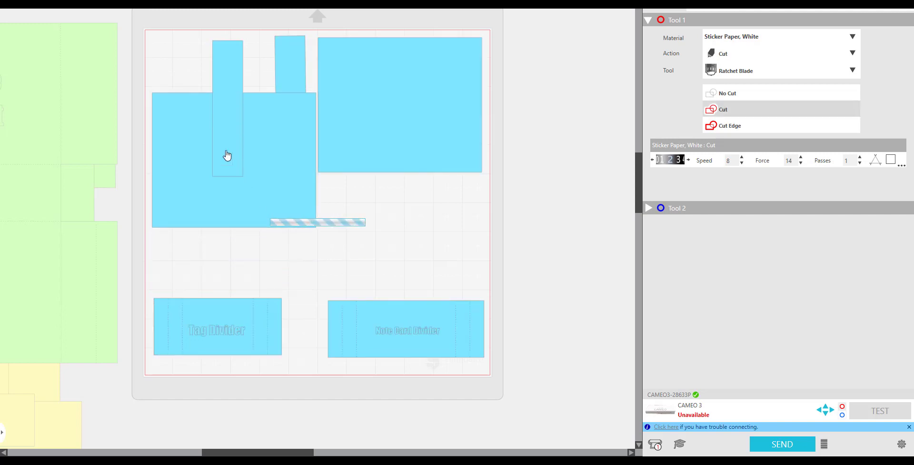
{"action": "left_click_drag", "start_coordinate": [218, 139], "coordinate": [295, 314]}
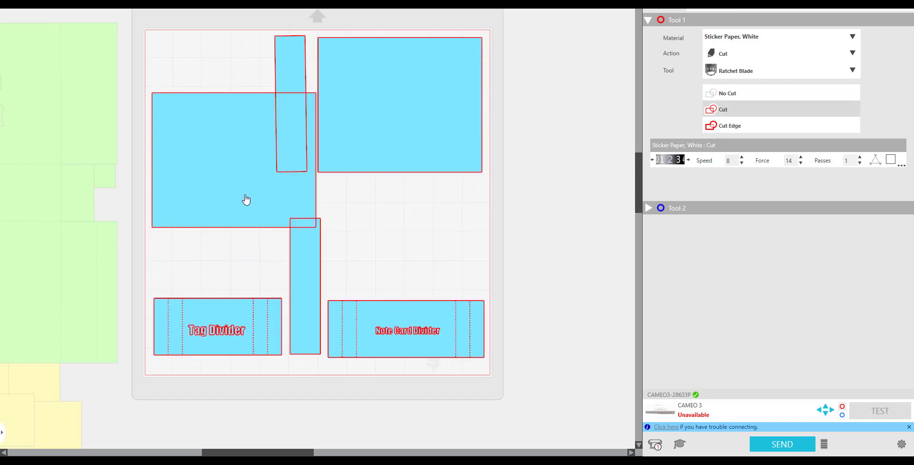
{"action": "left_click_drag", "start_coordinate": [249, 152], "coordinate": [196, 102]}
{"action": "left_click_drag", "start_coordinate": [280, 103], "coordinate": [388, 261]}
- Align the top rectangle, rotate the two narrow strips to lie horizontally between the rectangles, and check the layout in the Send view
{"action": "left_click", "coordinate": [762, 3]}
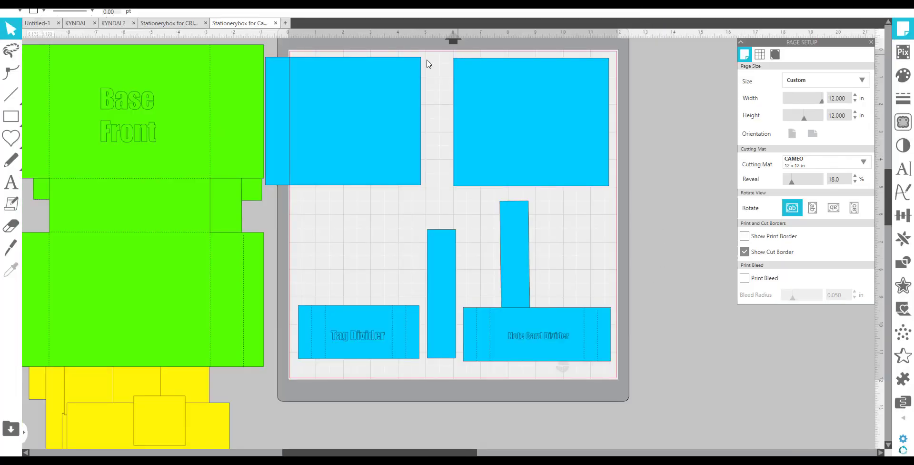
{"action": "left_click_drag", "start_coordinate": [385, 94], "coordinate": [412, 95]}
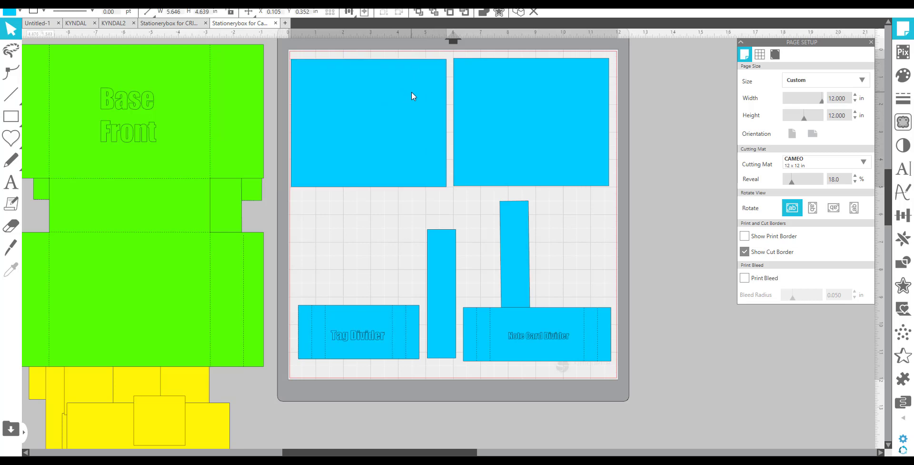
{"action": "left_click_drag", "start_coordinate": [438, 258], "coordinate": [433, 236]}
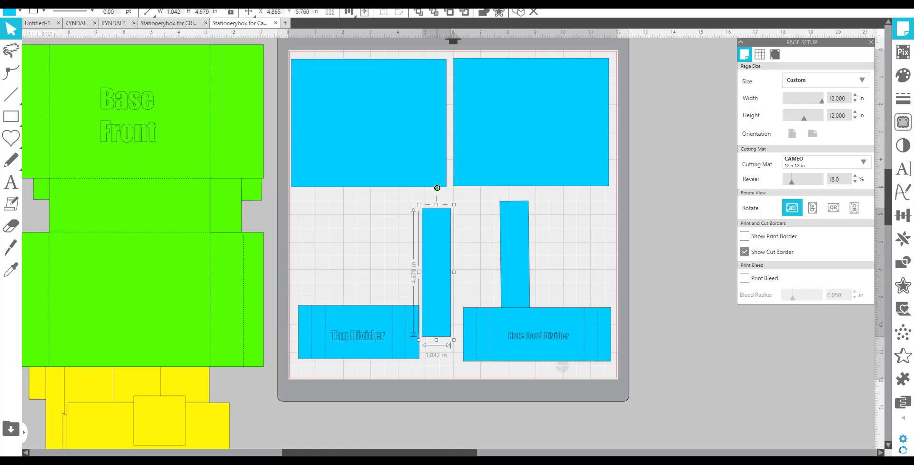
{"action": "left_click_drag", "start_coordinate": [428, 190], "coordinate": [354, 267]}
{"action": "left_click_drag", "start_coordinate": [424, 279], "coordinate": [373, 227]}
{"action": "left_click_drag", "start_coordinate": [512, 251], "coordinate": [514, 256]}
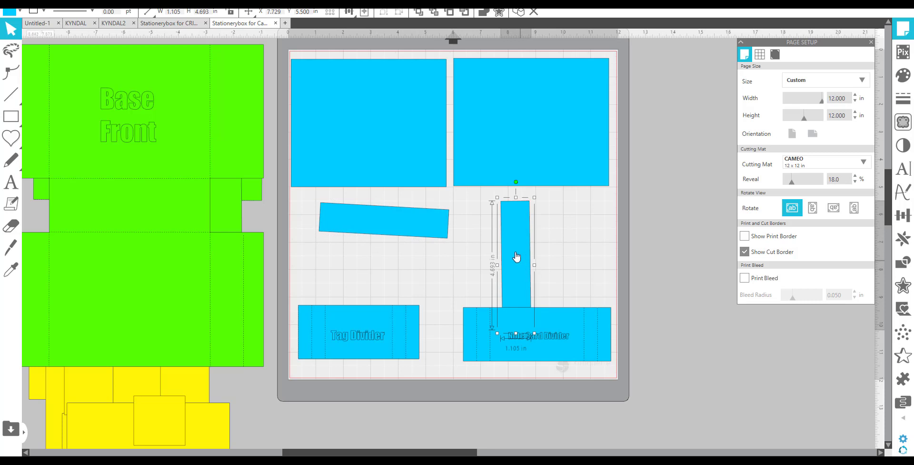
{"action": "left_click_drag", "start_coordinate": [516, 182], "coordinate": [432, 260]}
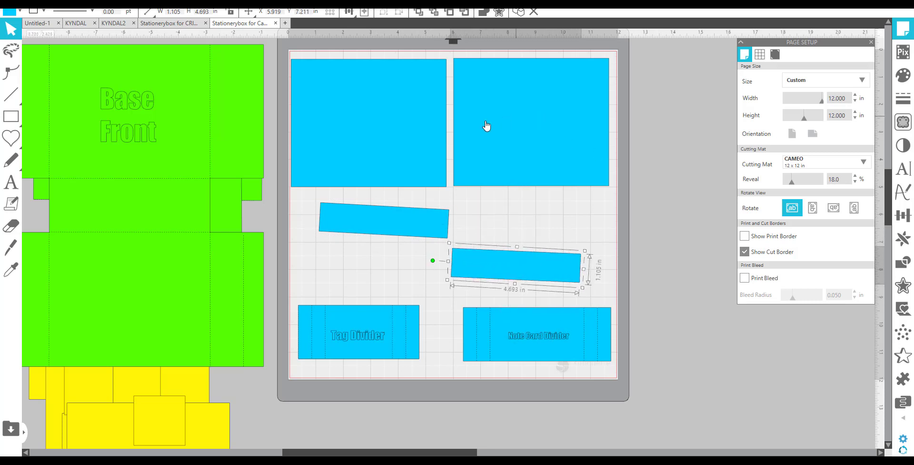
{"action": "left_click_drag", "start_coordinate": [387, 127], "coordinate": [390, 127]}
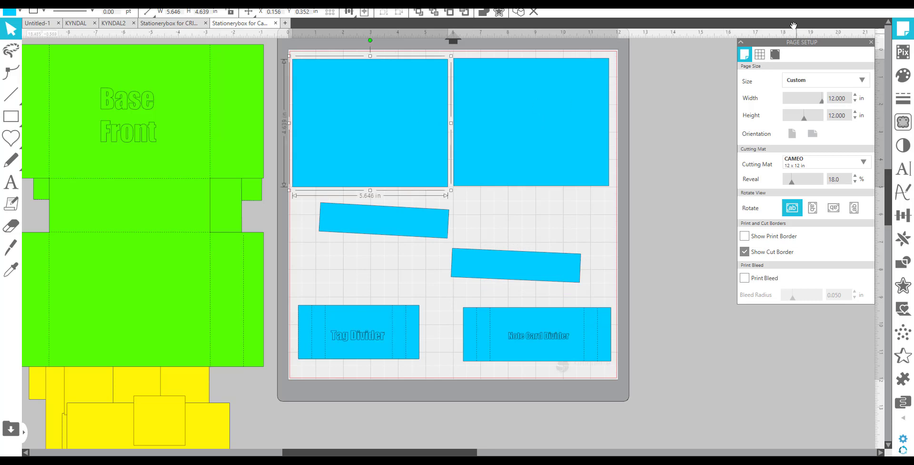
{"action": "left_click", "coordinate": [893, 4]}
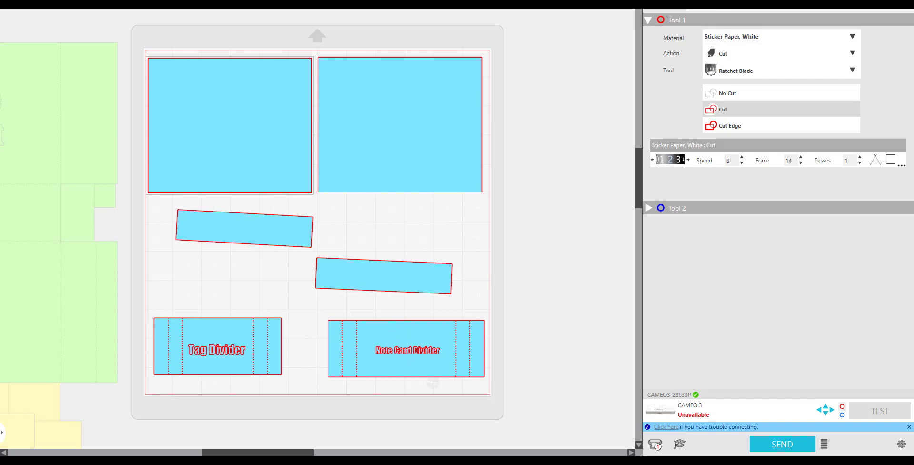
{"action": "left_click", "coordinate": [708, 7]}
- Ungroup the Note Card Divider and move its label text off the mat
{"action": "left_click", "coordinate": [522, 357]}
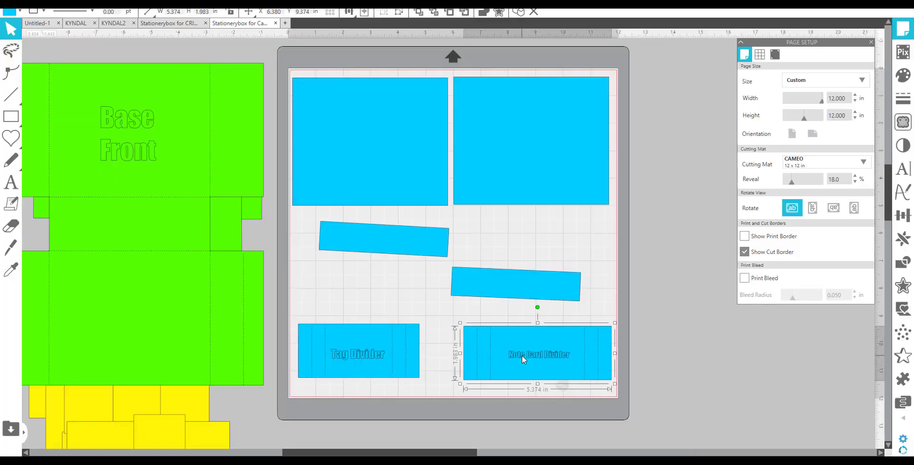
{"action": "right_click", "coordinate": [522, 355]}
{"action": "left_click", "coordinate": [581, 247]}
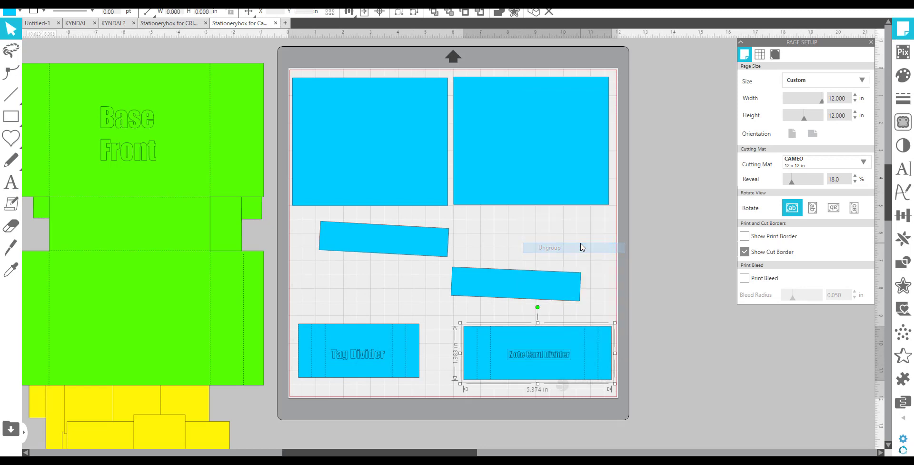
{"action": "left_click", "coordinate": [689, 371]}
{"action": "left_click_drag", "start_coordinate": [558, 362], "coordinate": [734, 382]}
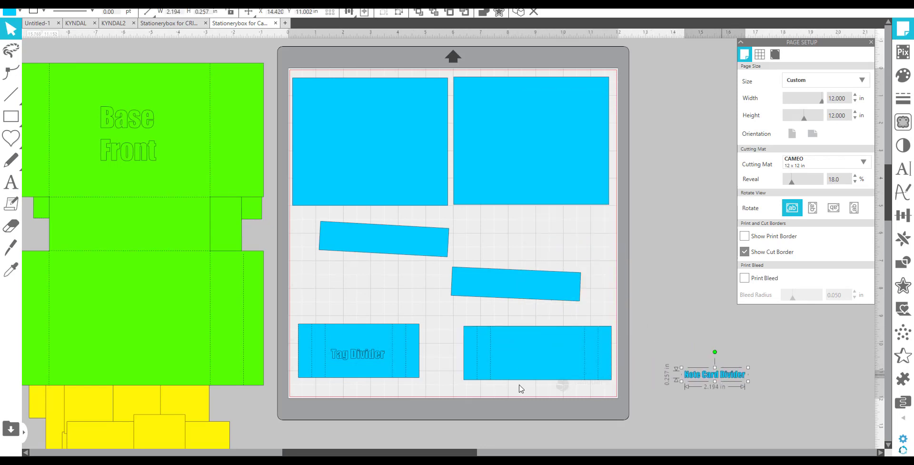
- Ungroup the Tag Divider and move its label text off the mat beside the other label
{"action": "right_click", "coordinate": [376, 360]}
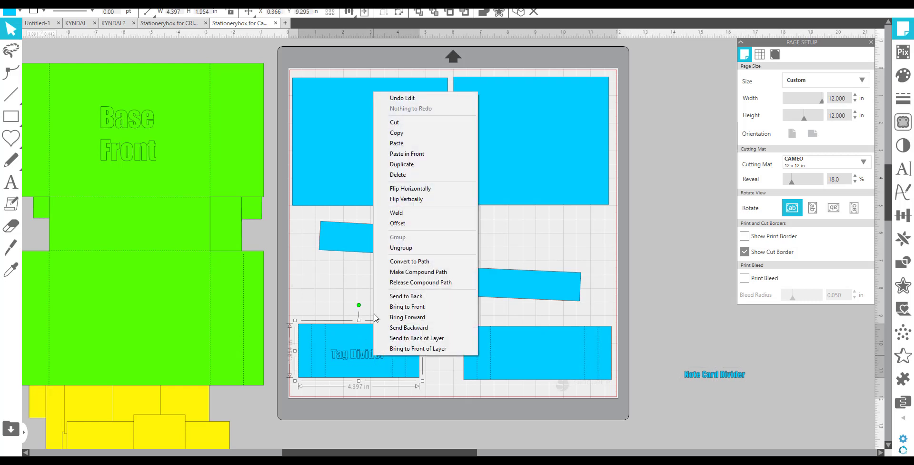
{"action": "left_click", "coordinate": [405, 247]}
{"action": "left_click_drag", "start_coordinate": [422, 359], "coordinate": [732, 408]}
{"action": "left_click", "coordinate": [384, 285]}
{"action": "left_click", "coordinate": [386, 341]}
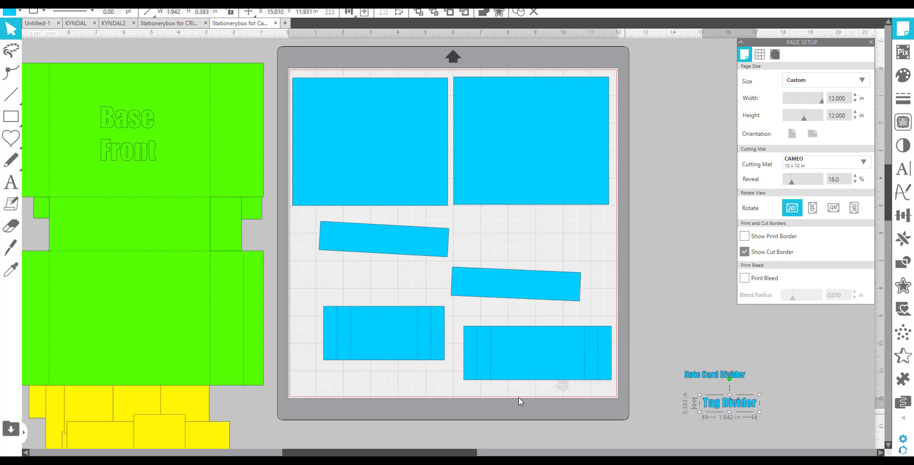